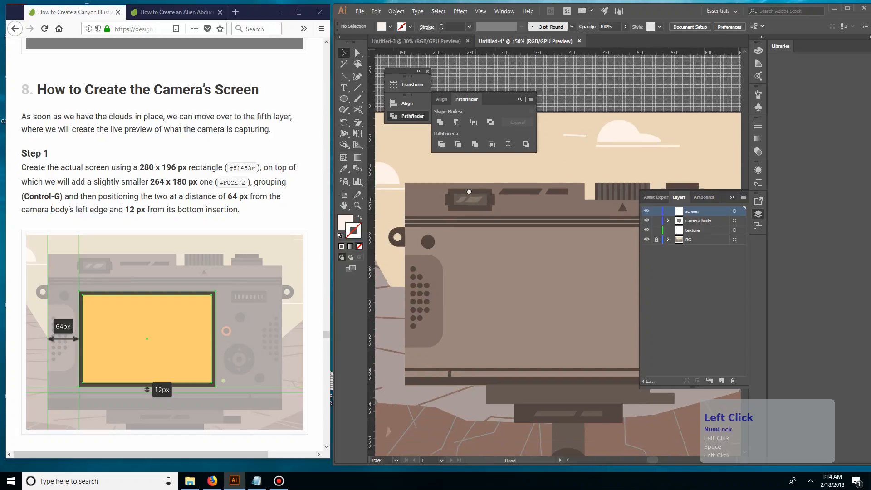
key("space")
Step: Draw a 280 × 196 px rectangle over the camera body for the screen
left_click_drag(540, 230, 508, 233)
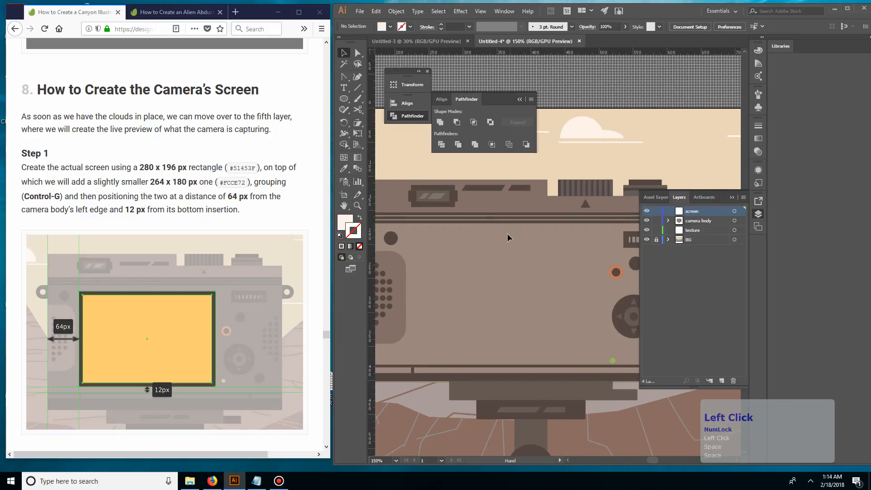
key("m")
left_click(441, 247)
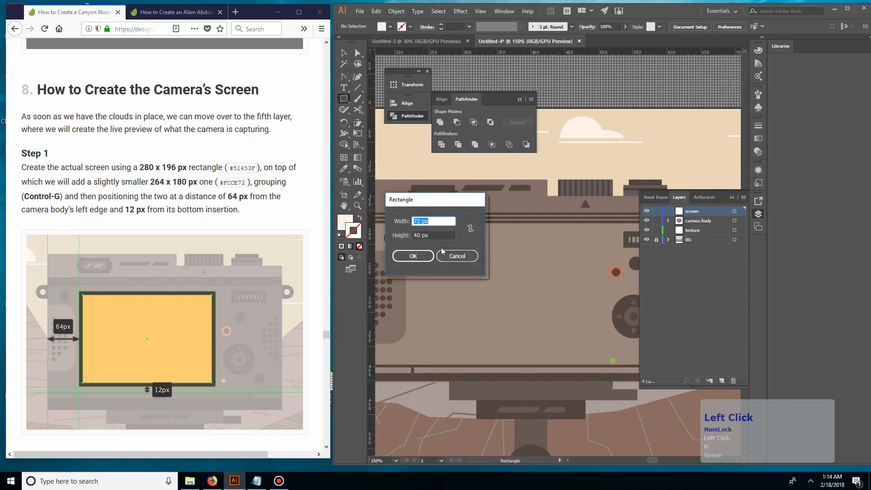
type("280")
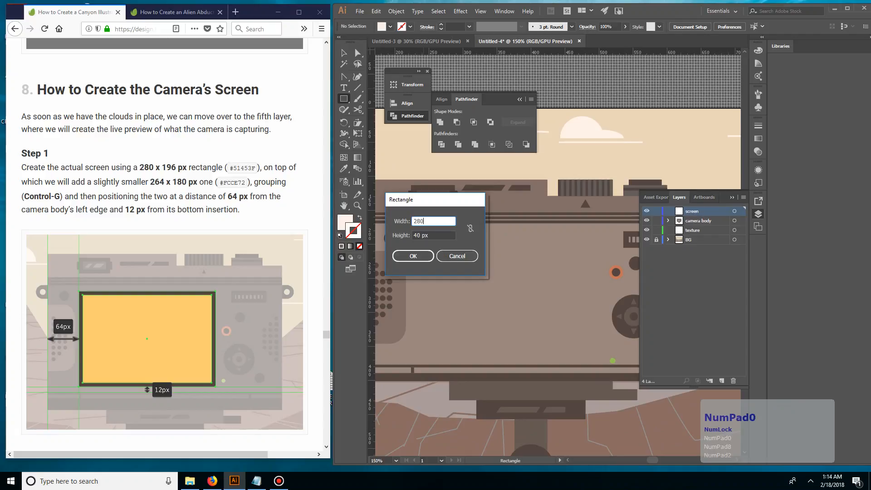
key("Tab")
type("198")
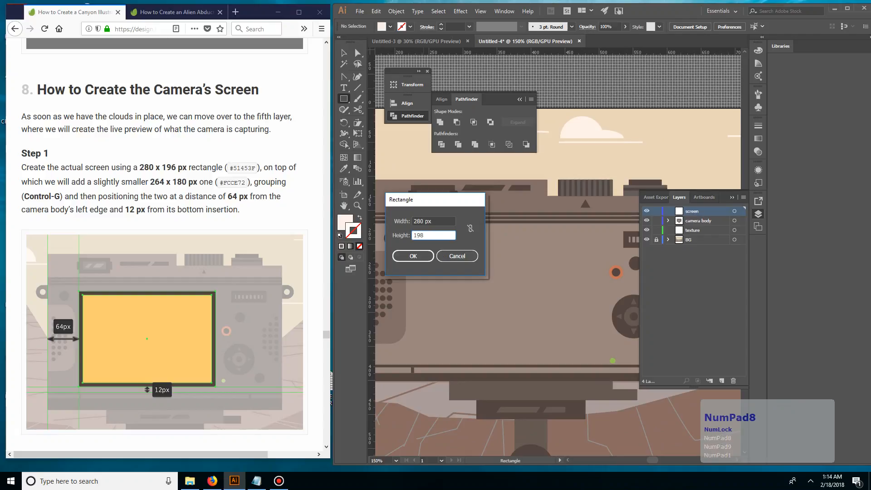
key("BackSpace")
type("6")
key("Return")
key("v")
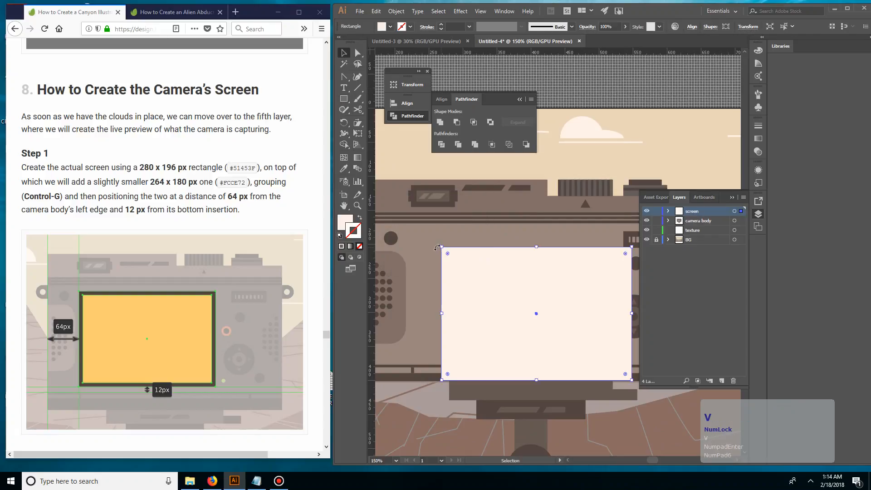
Step: Fill the screen rectangle with the tutorial's #51453F and move it up onto the camera body's central area
triple_click(244, 168)
key("ctrl+c")
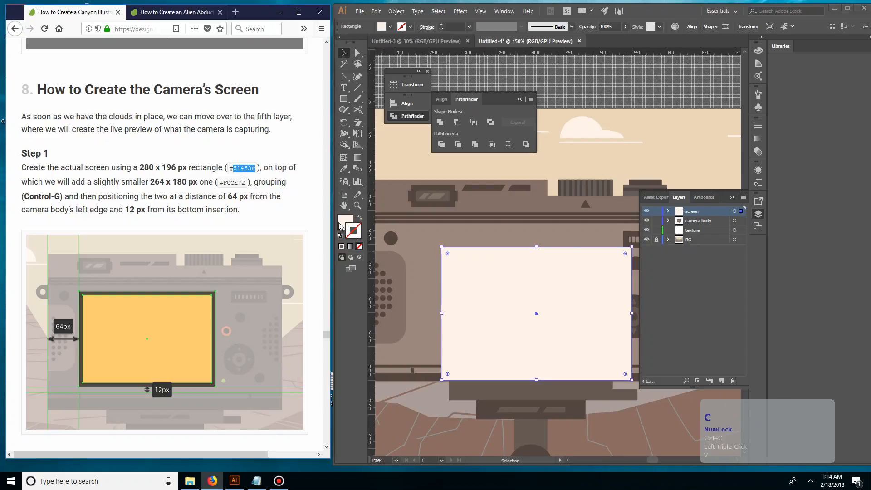
double_click(340, 226)
left_click(483, 291)
key("ctrl+v")
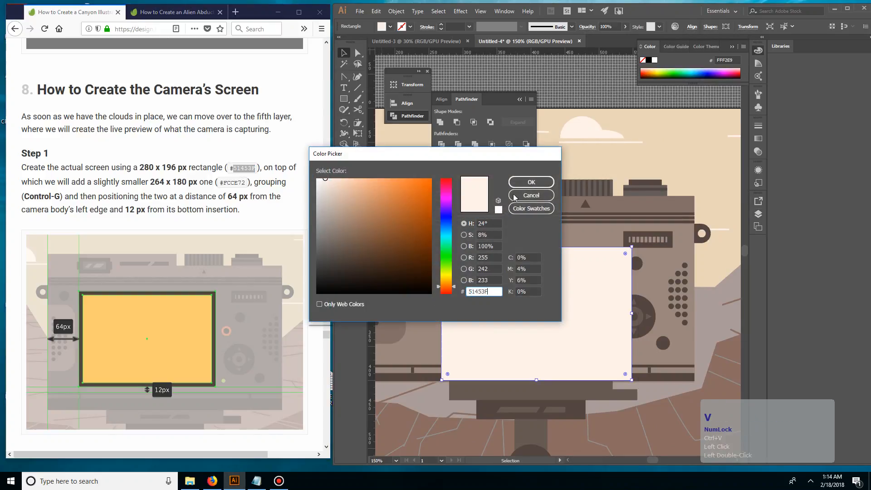
left_click(524, 181)
left_click_drag(505, 274, 491, 258)
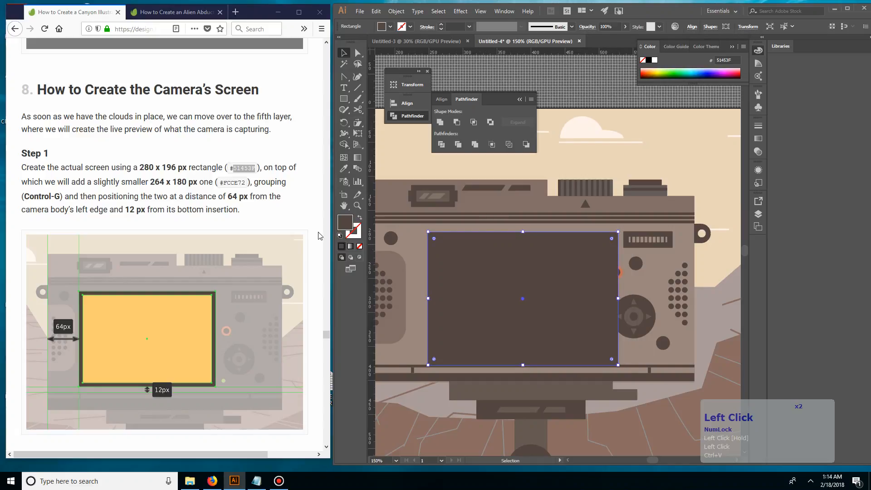
left_click(359, 219)
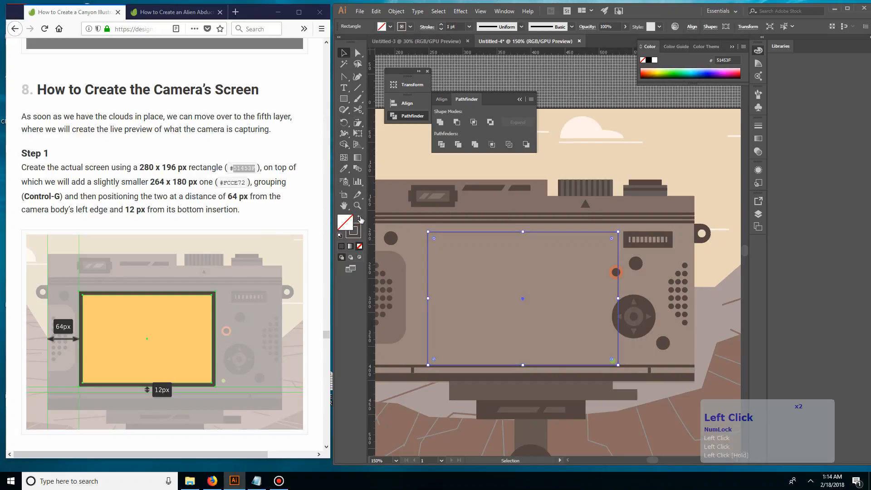
left_click(226, 184)
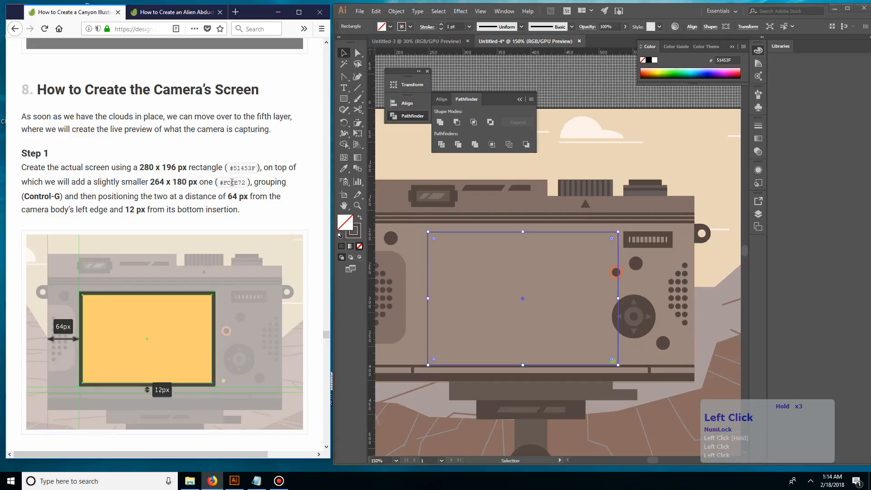
triple_click(232, 182)
left_click(131, 169)
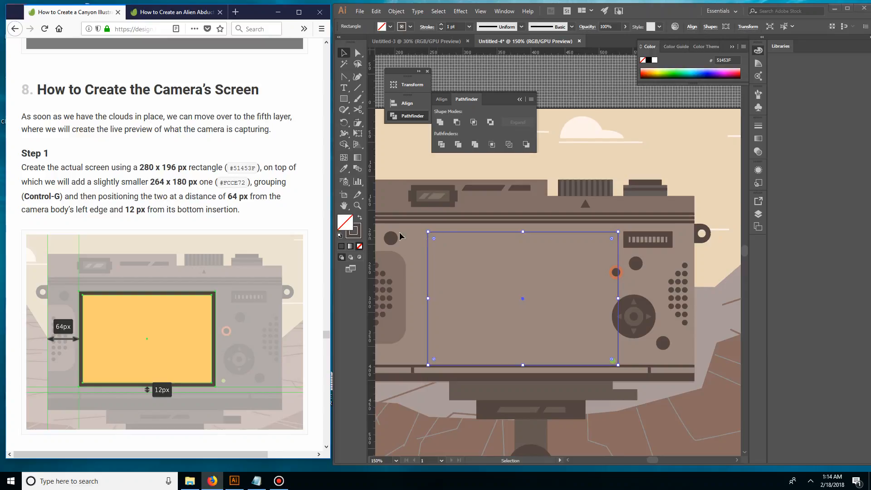
left_click(360, 217)
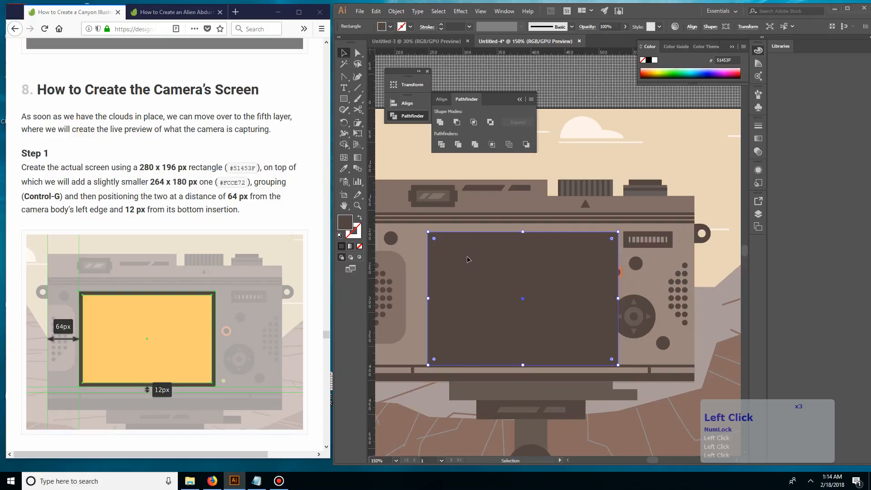
Step: Shift the dark screen rectangle into the gap between the camera's speaker grip and its control buttons
left_click_drag(467, 259, 456, 254)
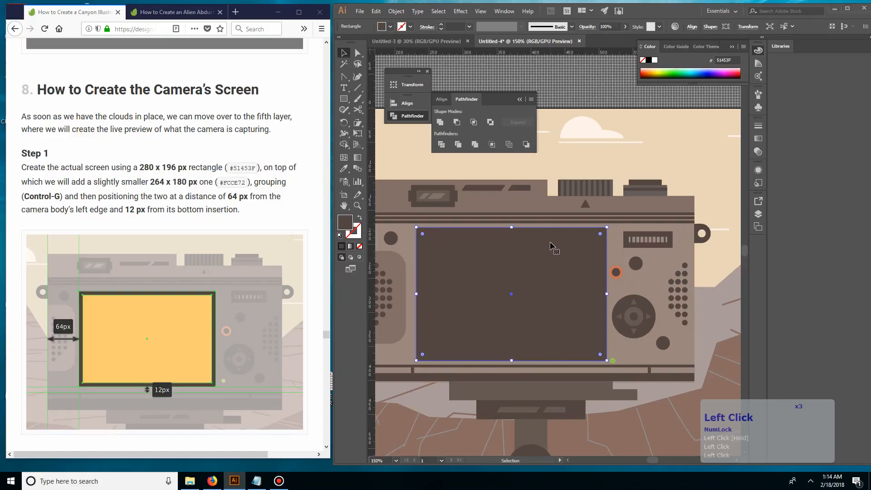
left_click_drag(550, 245, 554, 247)
key("space")
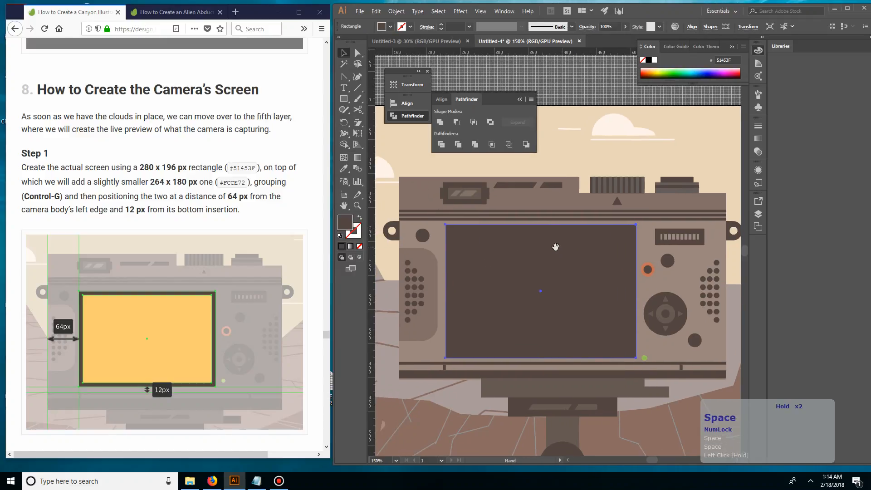
Step: Place a 64 × 64 px spacer square at the camera body's left edge and butt the dark screen rectangle against it
left_click(343, 100)
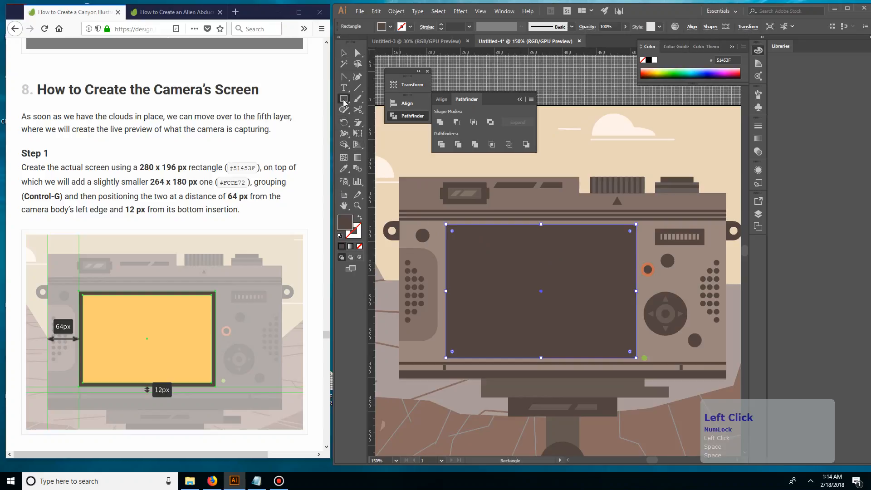
left_click(376, 222)
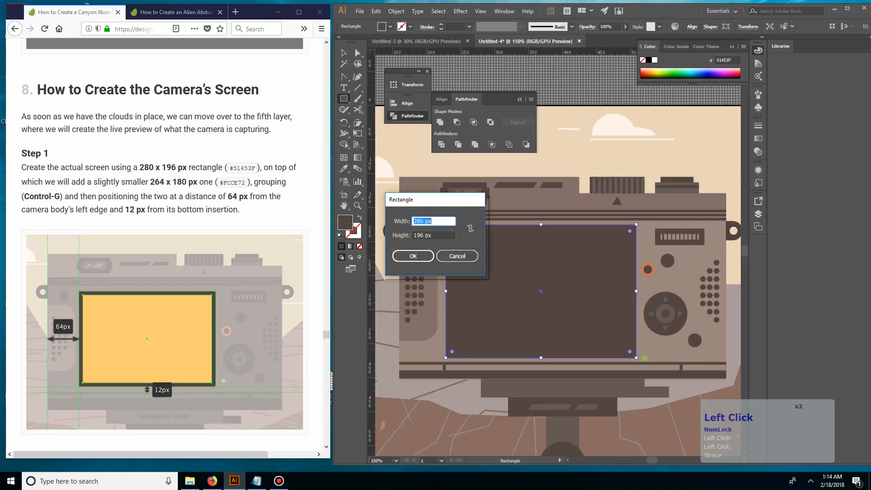
type("64")
key("Tab")
type("64")
key("KP_Enter")
key("v")
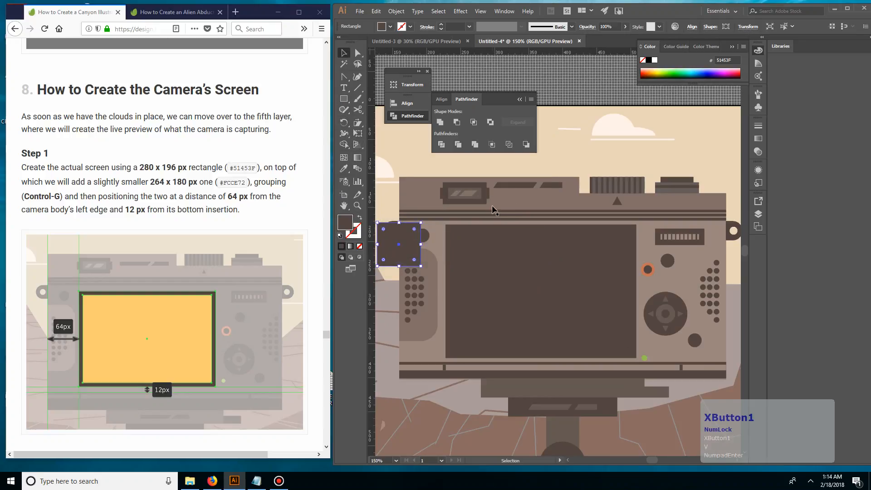
left_click_drag(411, 252, 434, 313)
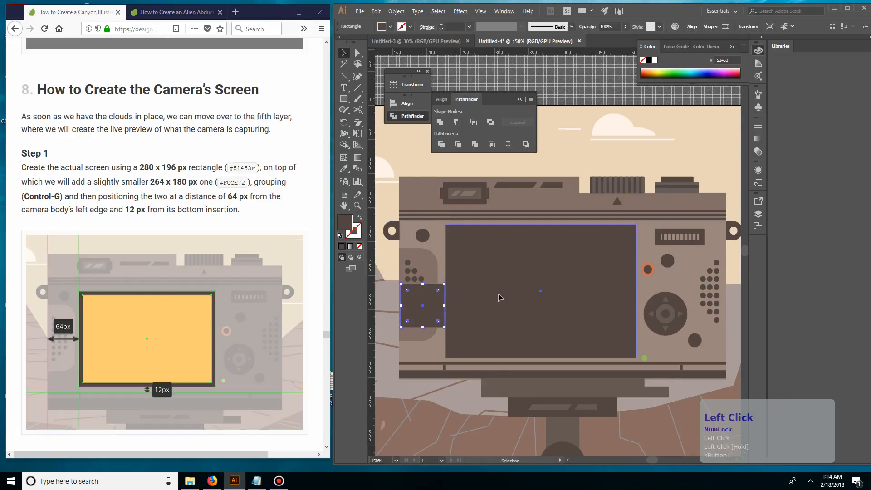
left_click_drag(498, 294, 495, 294)
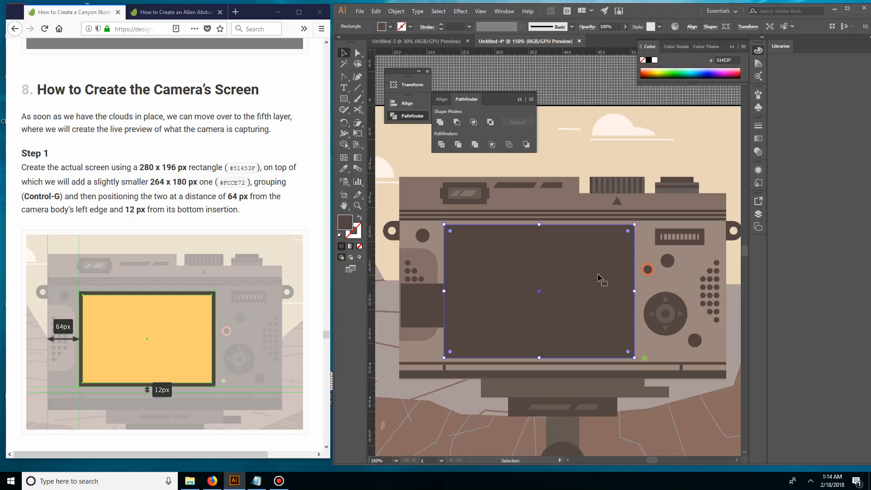
Step: Paste a smaller, centred copy in front of the dark screen rectangle and fill it with the tutorial's #FCCE72
key("shift")
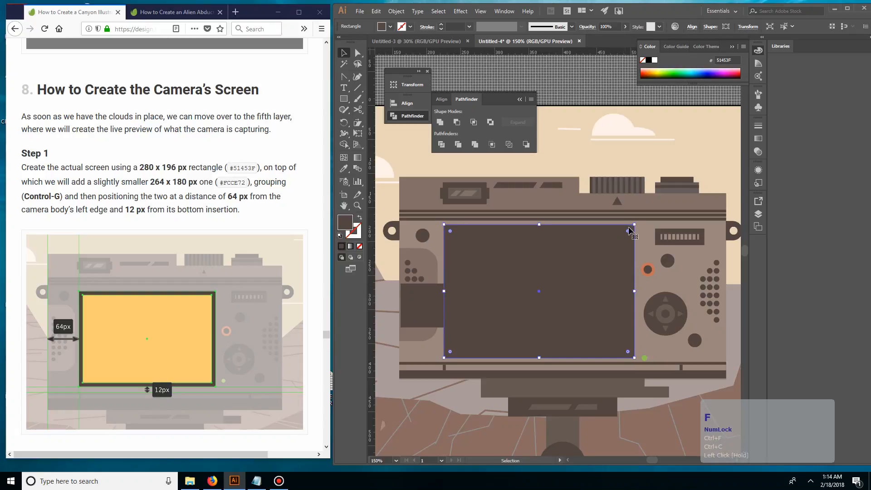
left_click_drag(634, 224, 637, 231)
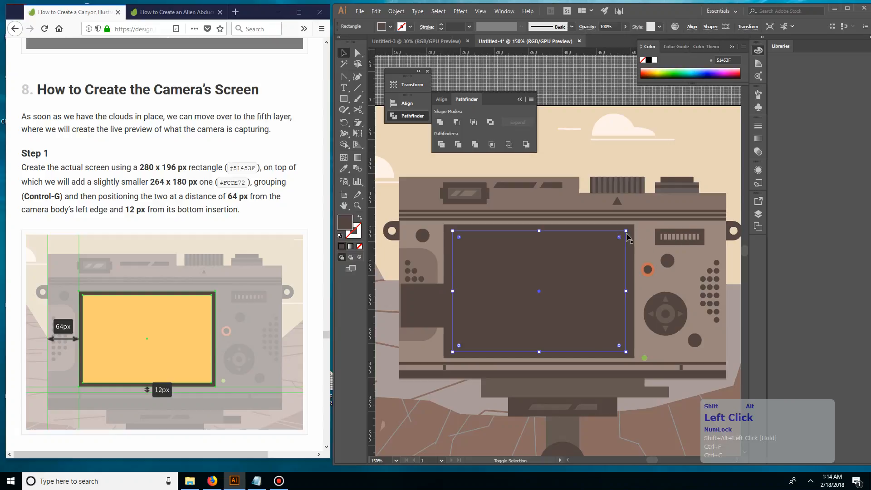
triple_click(245, 184)
double_click(245, 184)
key("ctrl+c")
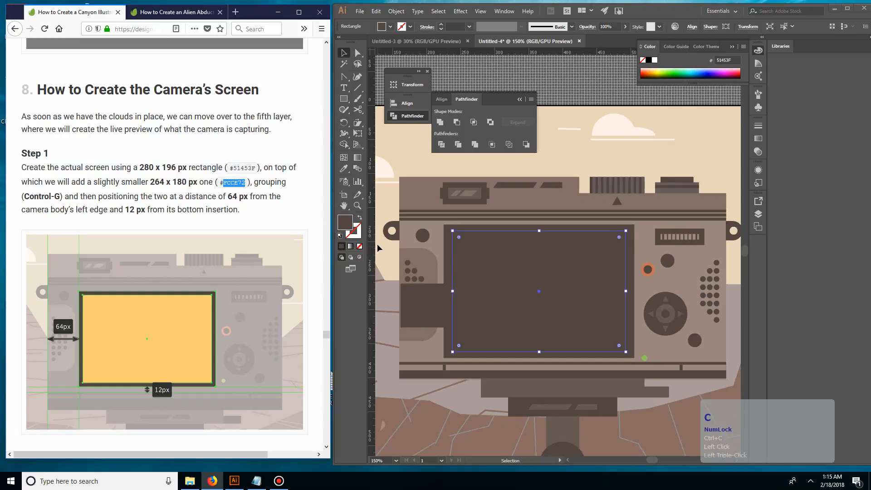
left_click(351, 228)
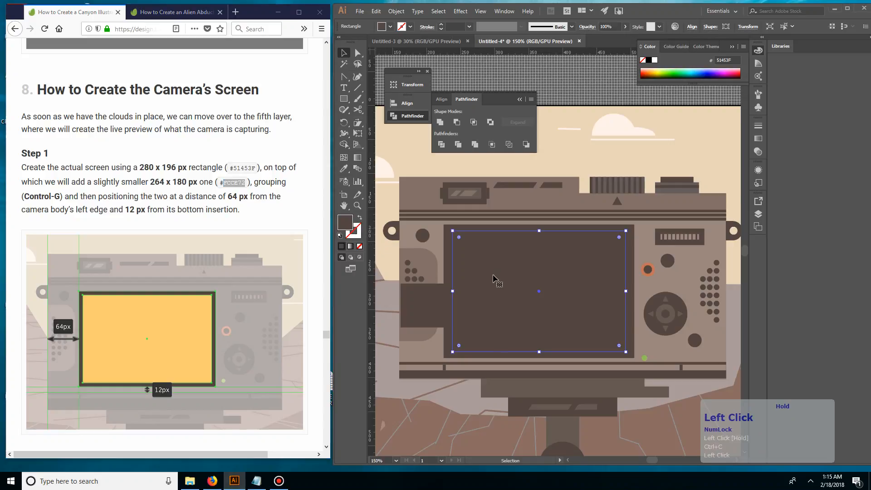
double_click(351, 228)
key("ctrl+v")
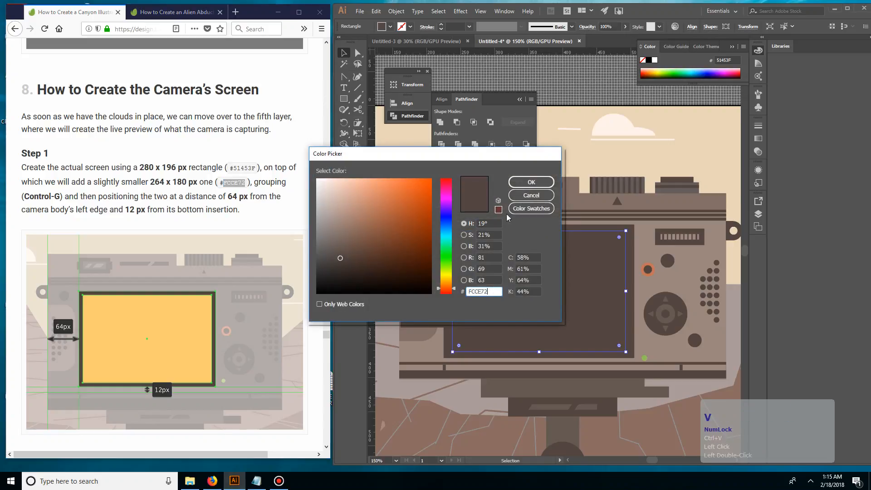
left_click(520, 186)
key("v")
left_click(576, 180)
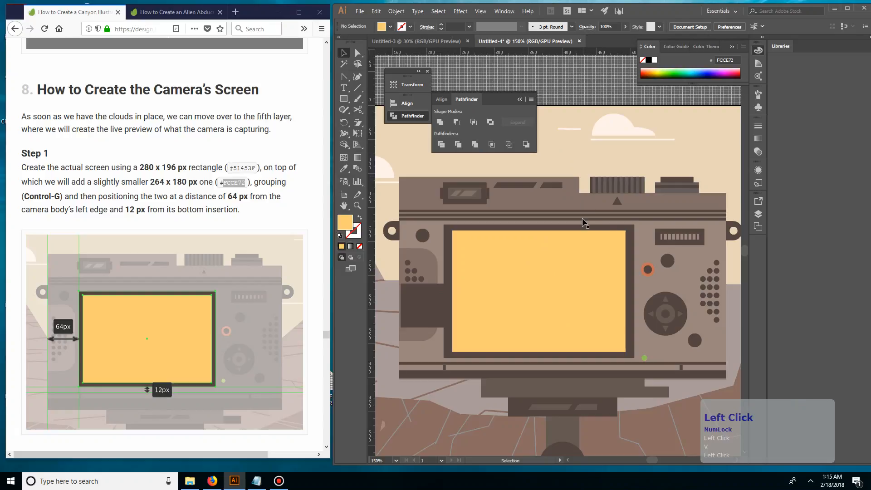
Step: Enlarge the yellow rectangle slightly about its centre to leave a thinner dark frame
left_click(583, 257)
left_click_drag(628, 229, 630, 227)
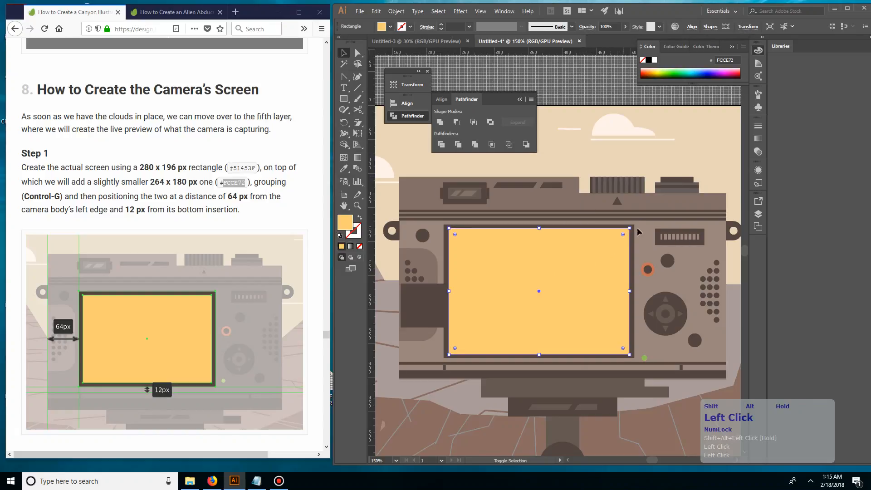
left_click(593, 138)
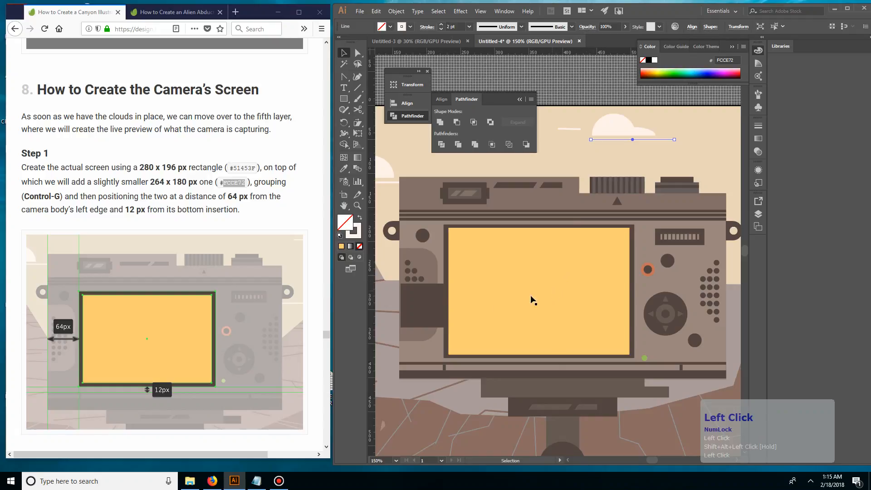
Step: Delete the 64 px spacer square beside the screen
left_click(439, 313)
key("Delete")
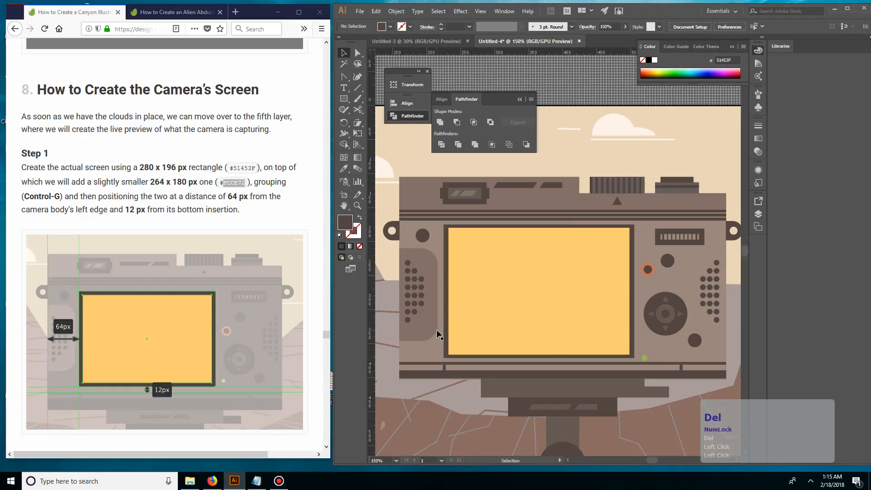
Step: Scale the yellow rectangle down slightly about its centre to widen the dark frame
left_click(506, 326)
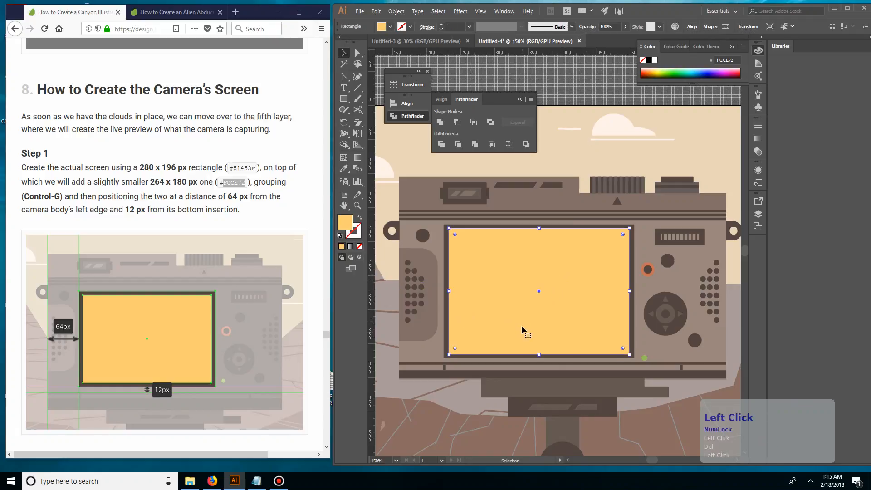
left_click_drag(630, 354, 626, 352)
left_click(674, 153)
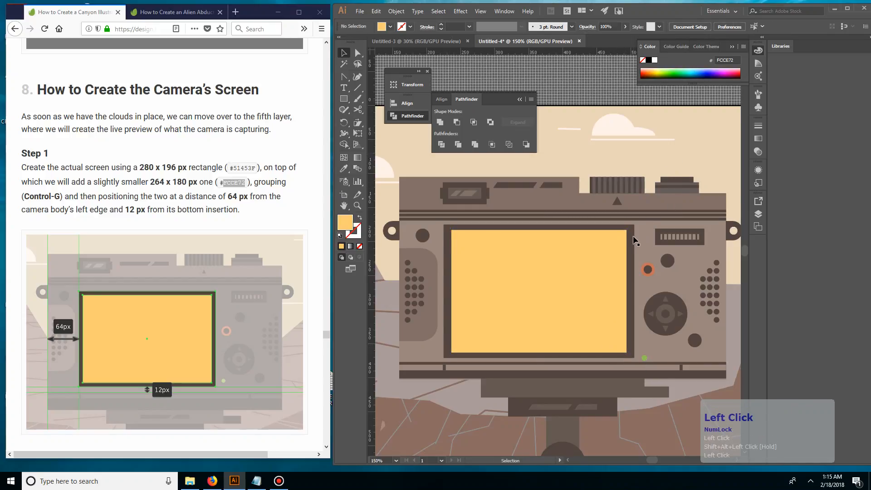
Step: Delete the dark frame rectangle behind the yellow screen
left_click(634, 241)
left_click(625, 254)
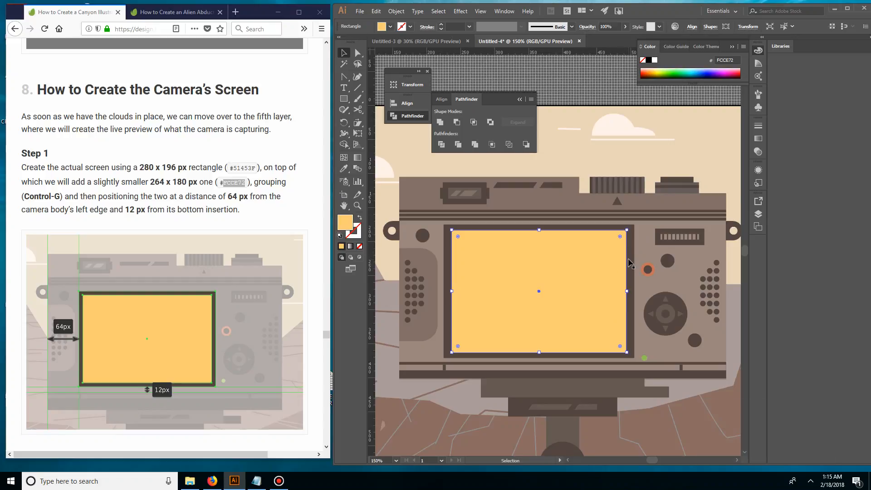
left_click(629, 251)
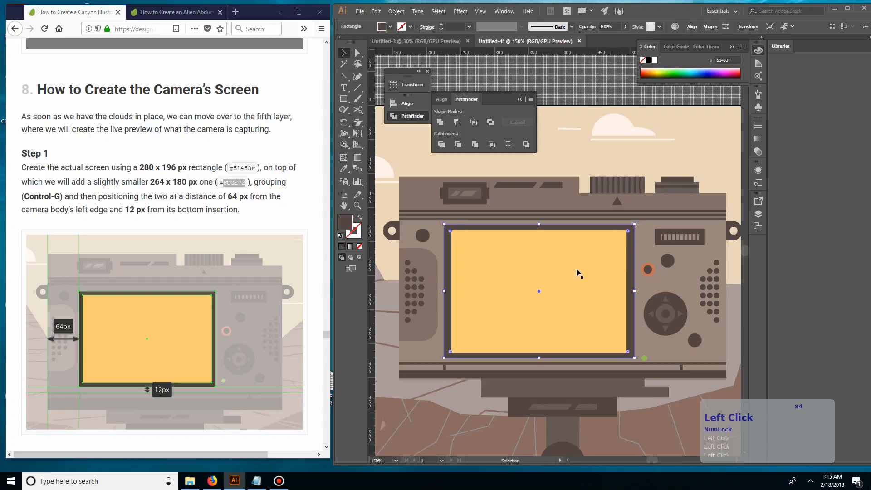
key("Delete")
Step: Start an Offset Path on the yellow rectangle and preview it with a 2 px offset
left_click(546, 272)
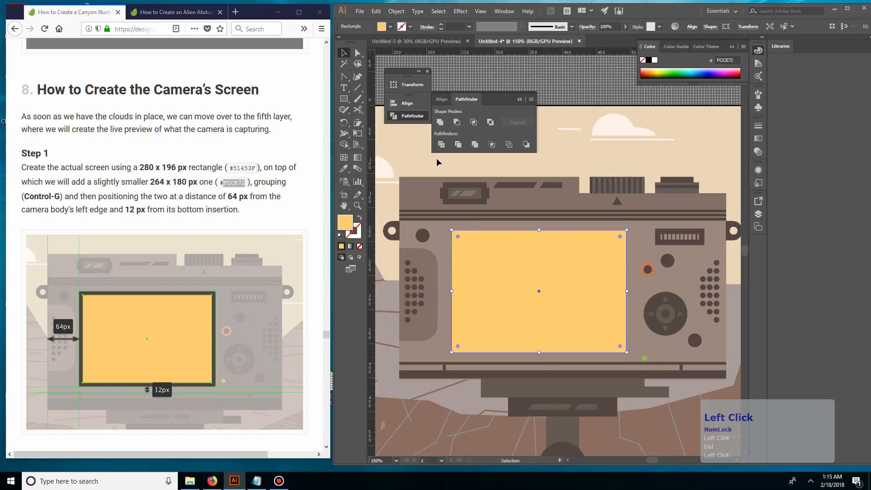
left_click(396, 10)
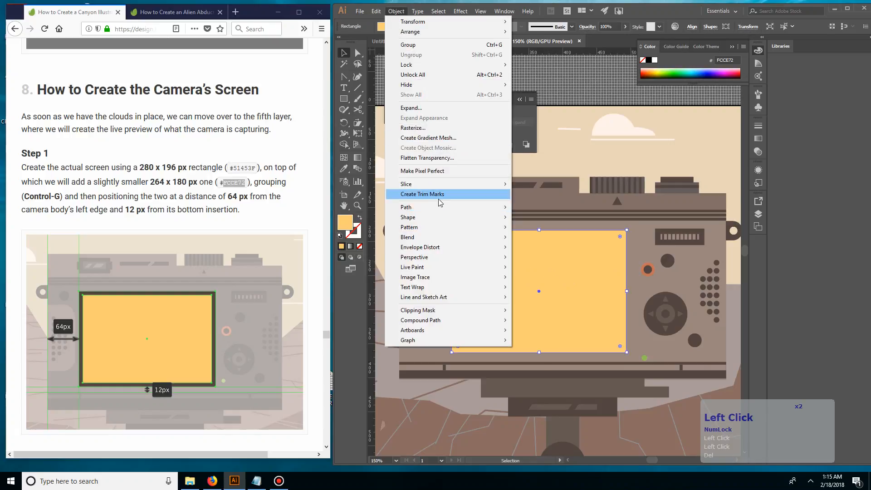
mouse_move(439, 208)
left_click(297, 240)
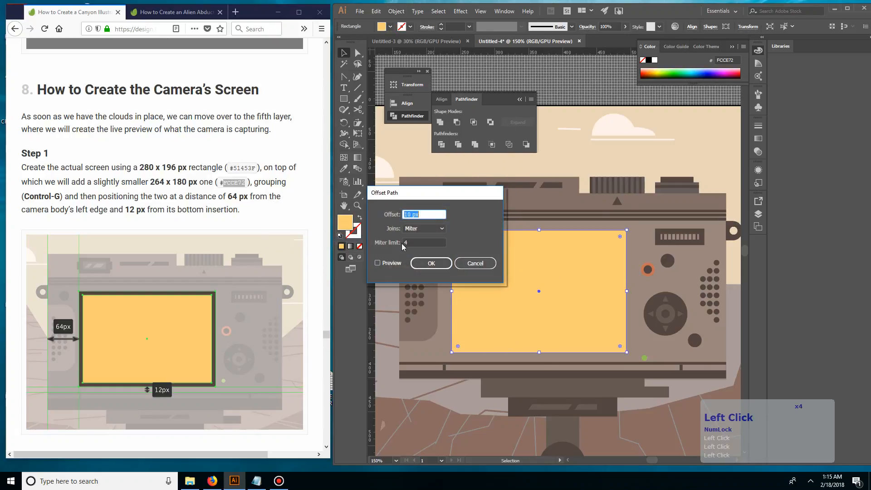
left_click(389, 263)
left_click(379, 217)
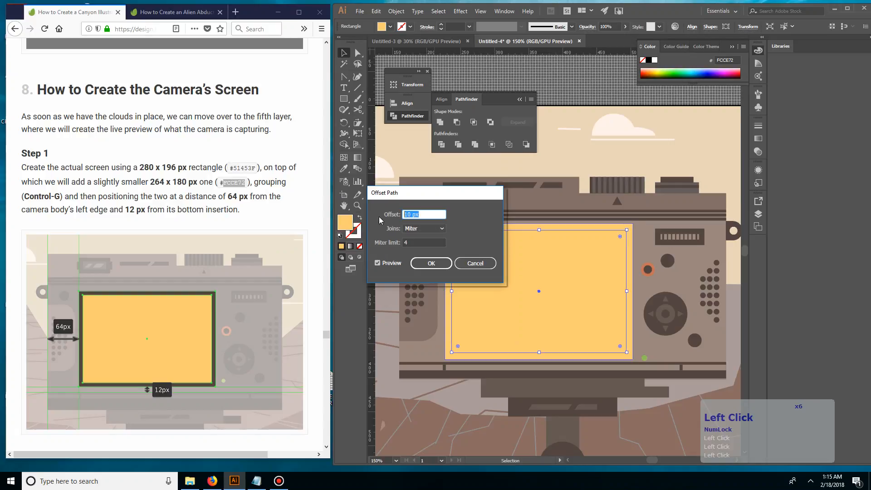
type("2")
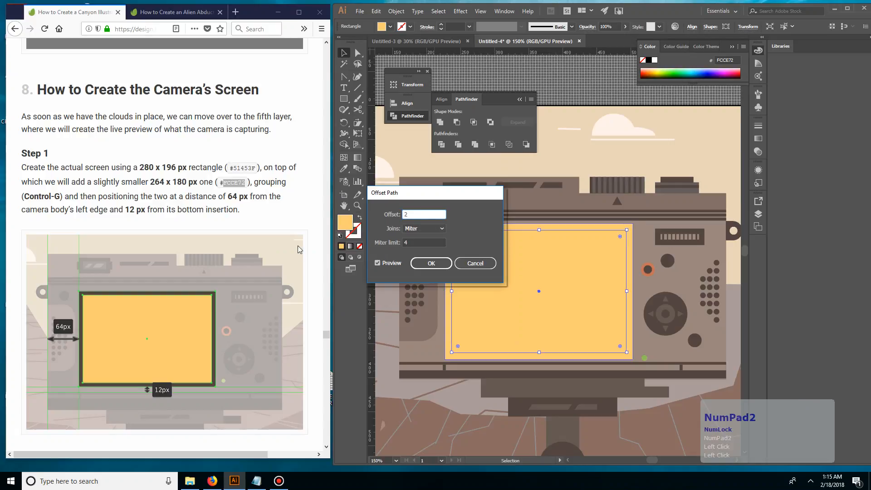
double_click(382, 263)
left_click(384, 264)
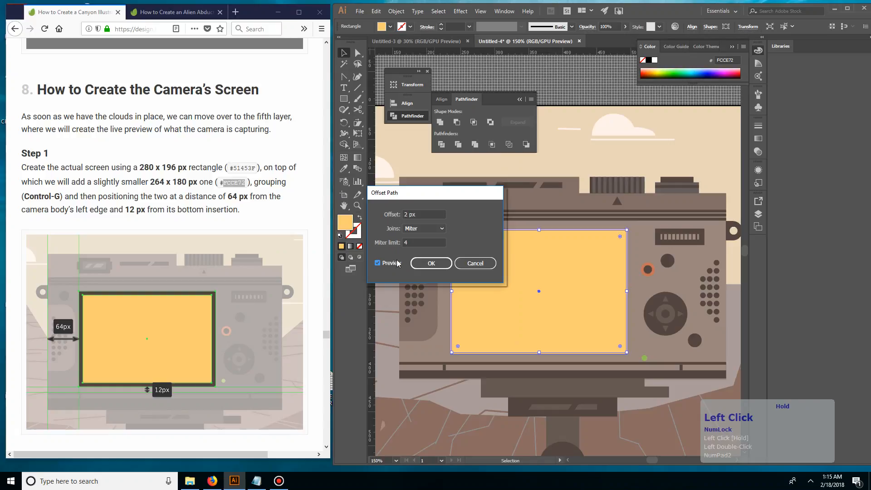
Step: Try a 4 px offset on the yellow rectangle's path, change it to 6 px and apply it with mitered joins
left_click(392, 215)
type("4")
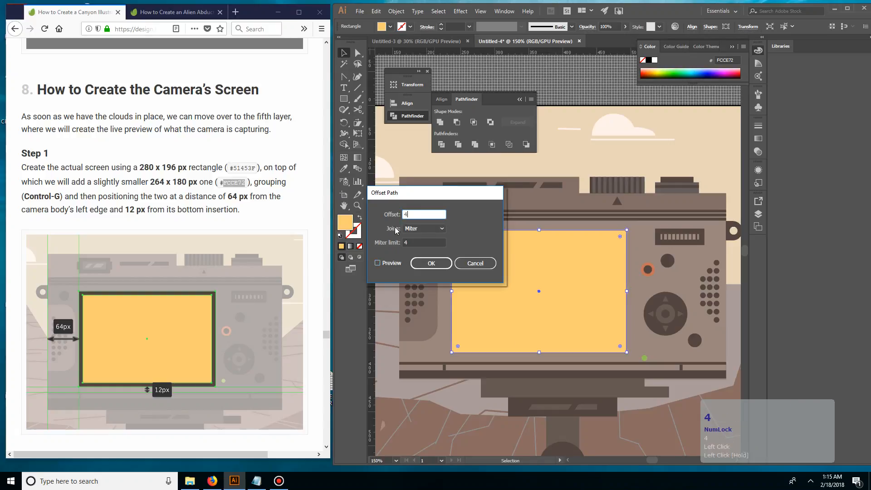
left_click(378, 263)
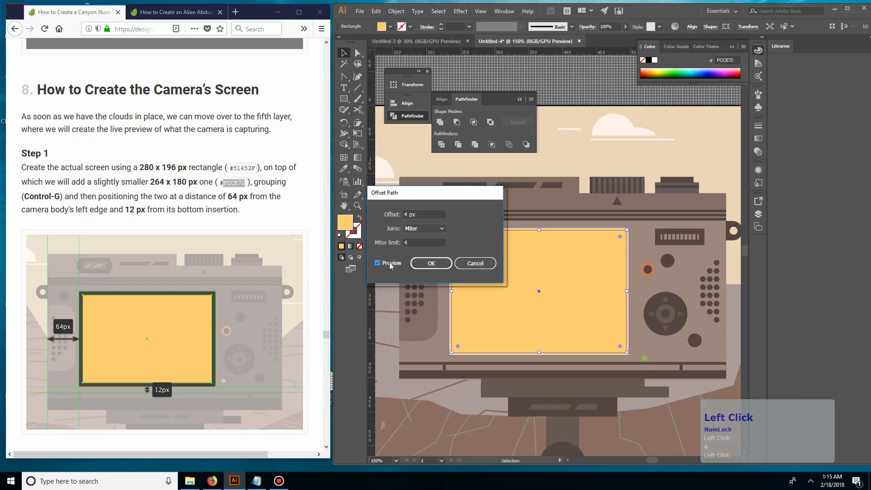
left_click(423, 214)
type("6")
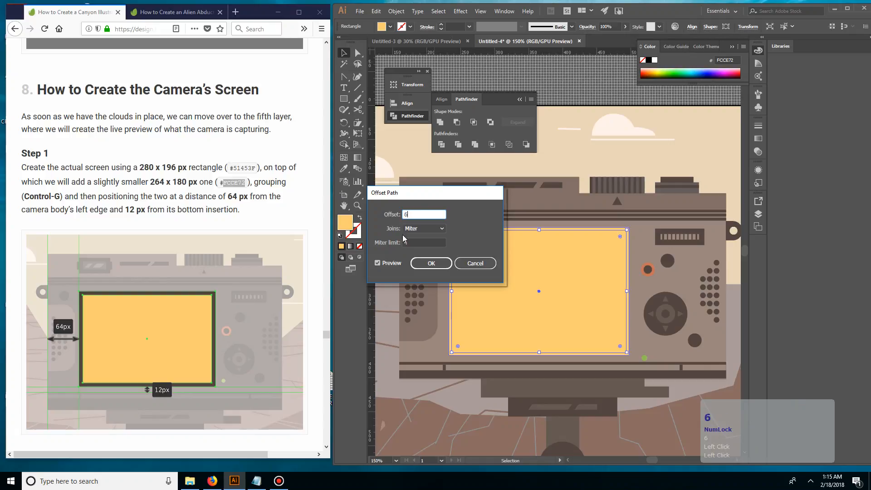
left_click(391, 263)
left_click(391, 263)
left_click(424, 264)
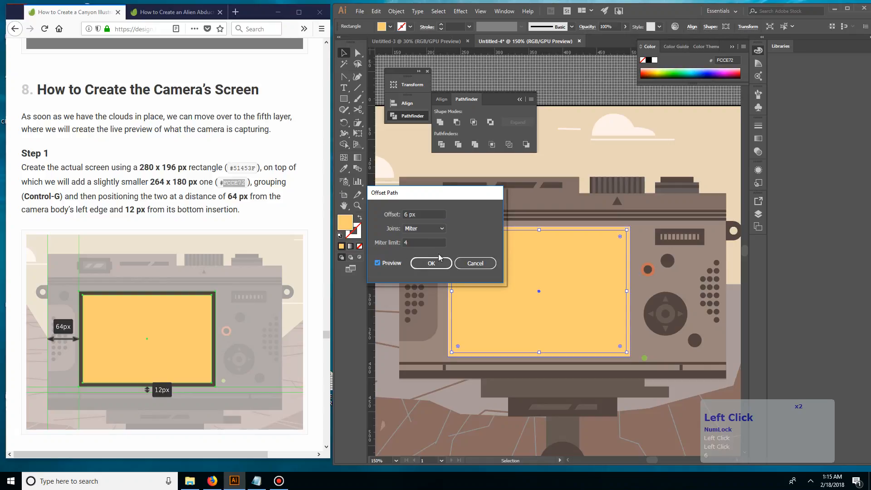
left_click(424, 263)
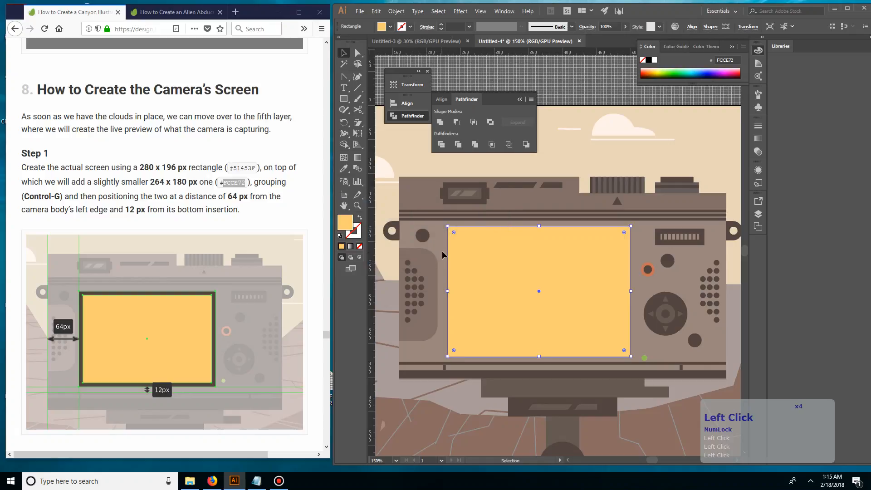
Step: Recolour the new offset rectangle by sampling the dark brown #51453F from the camera body's stripes, leaving it deselected
key("i")
left_click(484, 215)
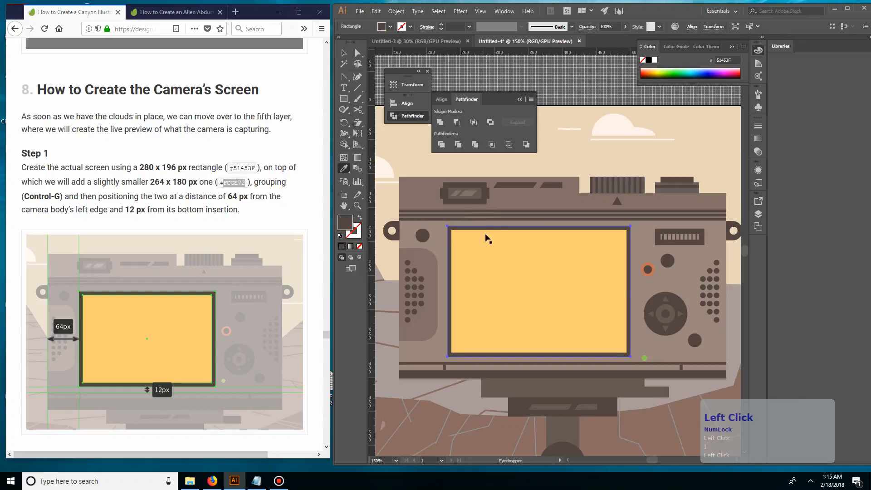
key("v")
left_click(548, 91)
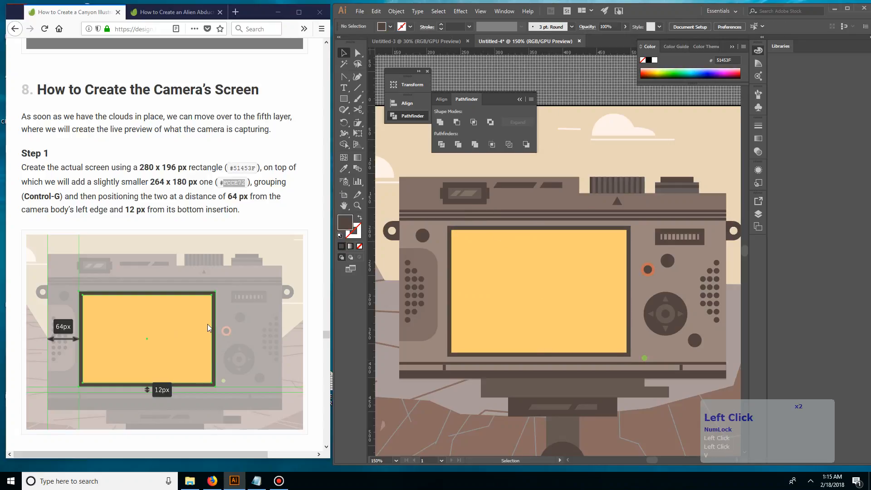
Step: Group the dark frame with the yellow rectangle
left_click(471, 226)
left_click(475, 252, "shift")
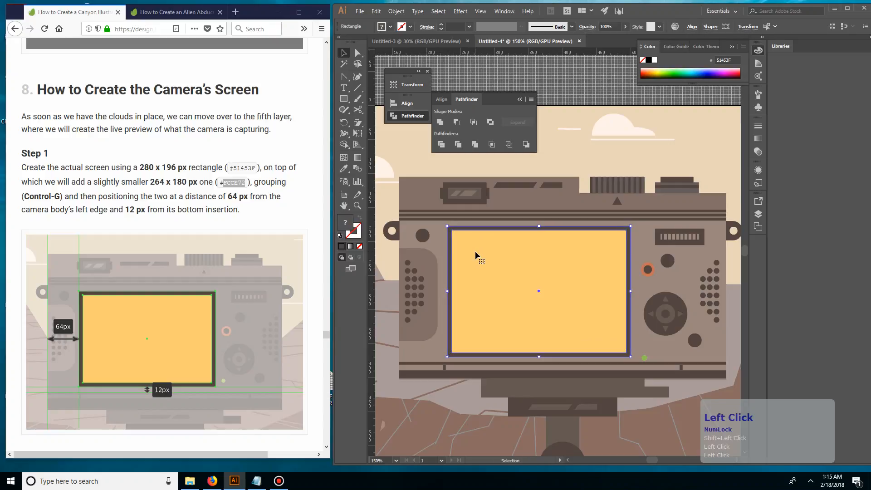
key("ctrl+g")
left_click(575, 151)
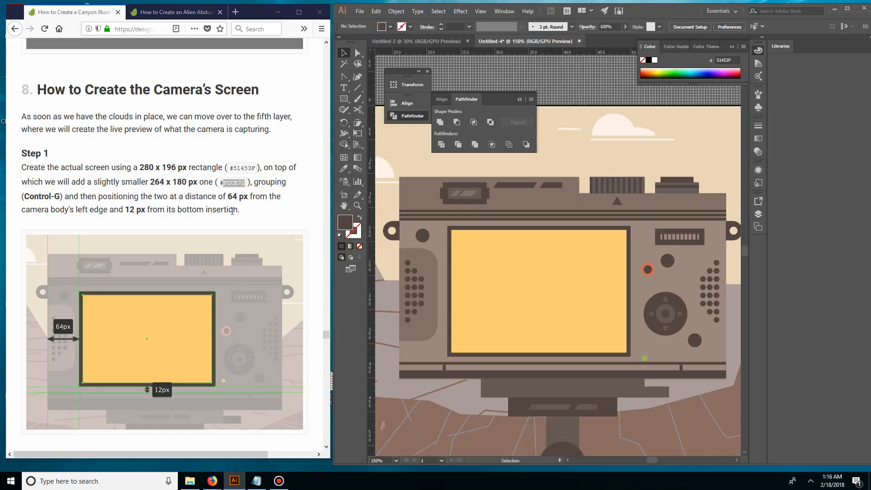
Step: Following the tutorial's Step 2, create a 64 x 64 px circle on the yellow screen for the sun
scroll(232, 210, "down", 4)
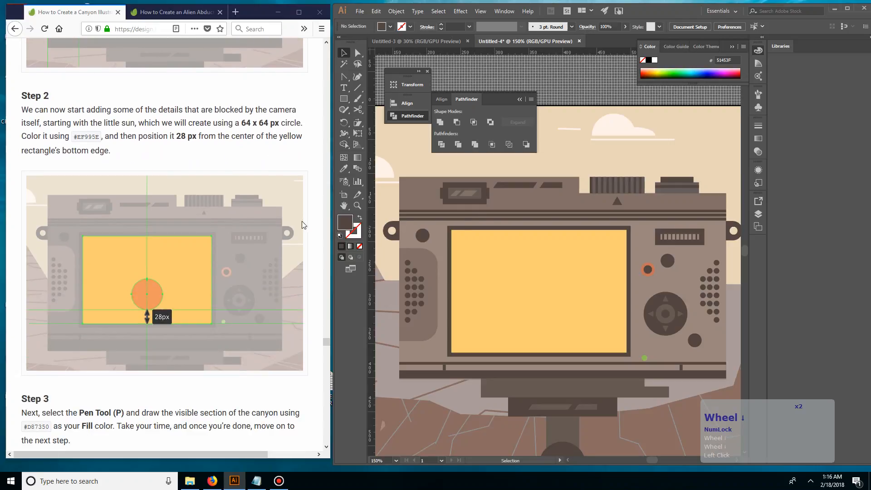
left_click(526, 251)
left_click(586, 151)
key("space")
left_click_drag(565, 144, 556, 163)
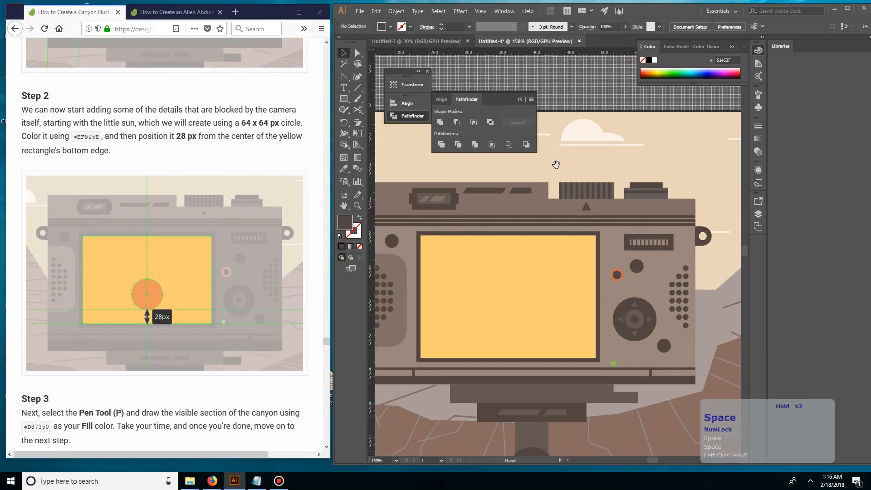
key("l")
left_click(496, 244)
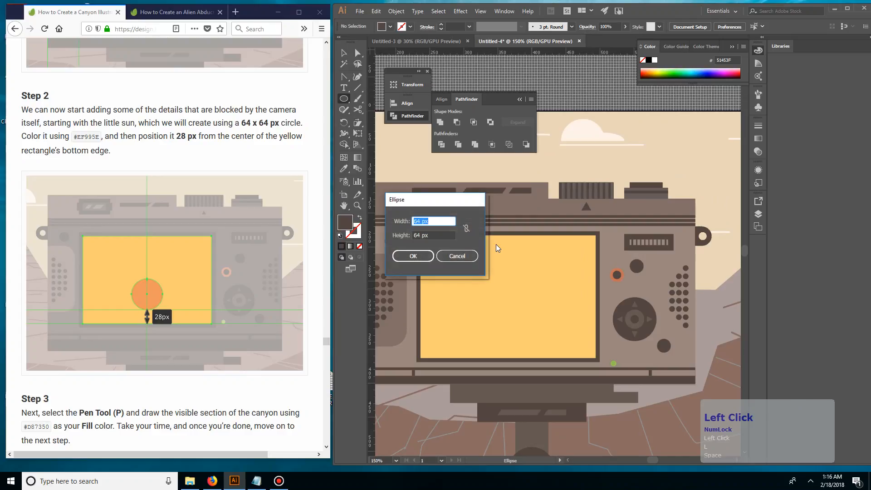
key("KP_Enter")
key("v")
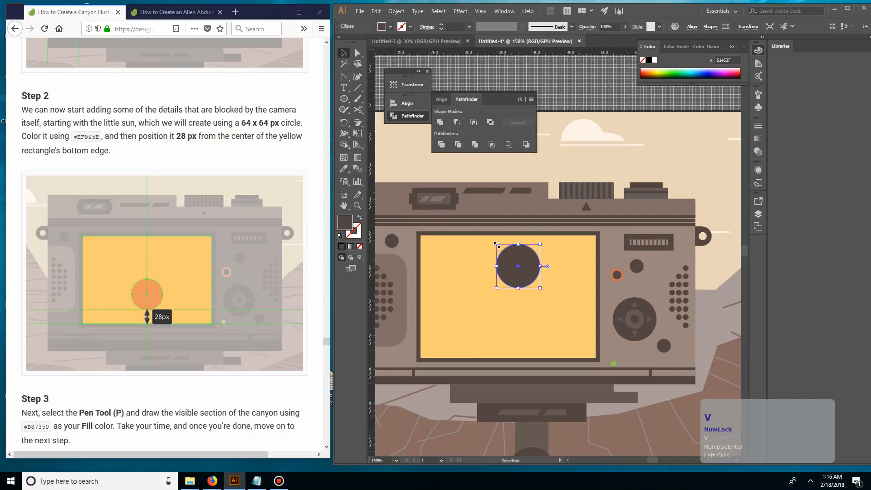
Step: Centre the circle horizontally on the screen group and move it down towards the screen's bottom edge
left_click(527, 320, "shift")
left_click(550, 54)
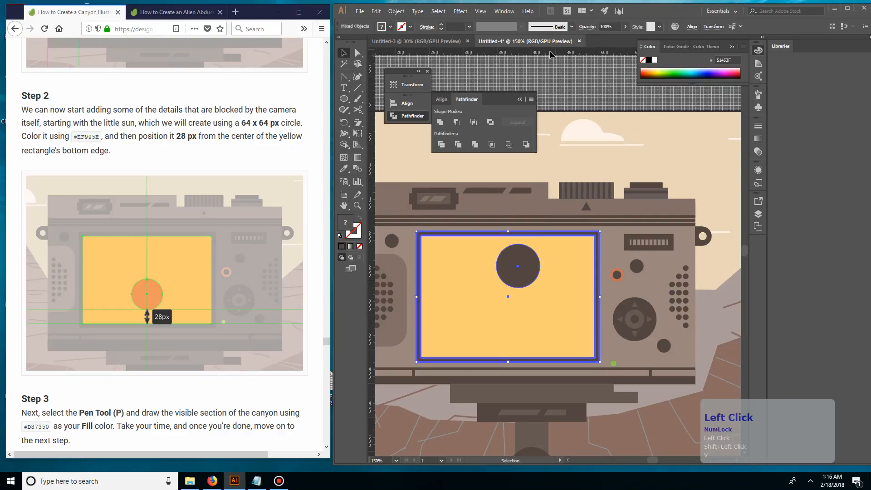
left_click(441, 99)
left_click(455, 122)
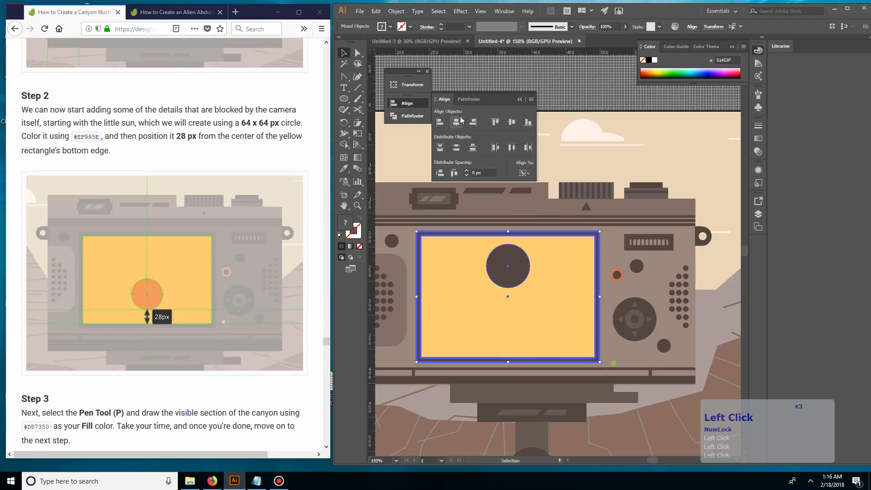
left_click(575, 164)
left_click_drag(513, 267, 514, 317)
Step: Create a 28 x 28 px spacer square beside the circle using the Rectangle tool
right_click(337, 102)
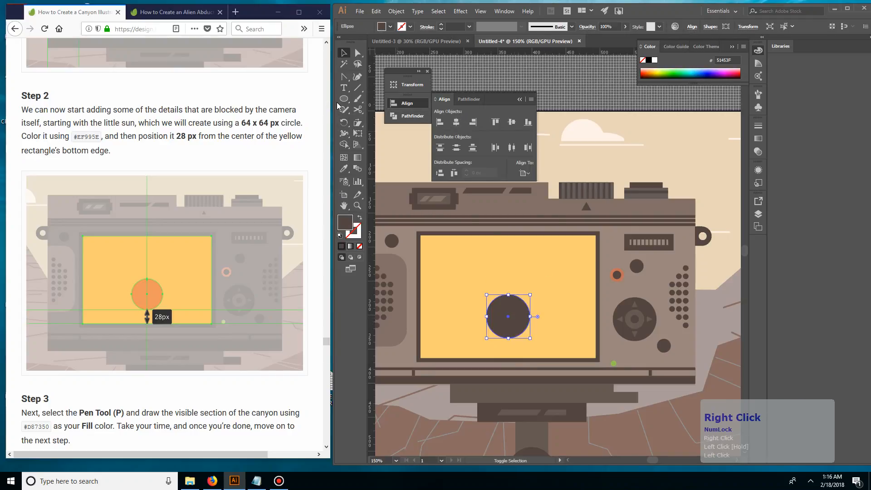
right_click(353, 99)
right_click(346, 101)
double_click(389, 110)
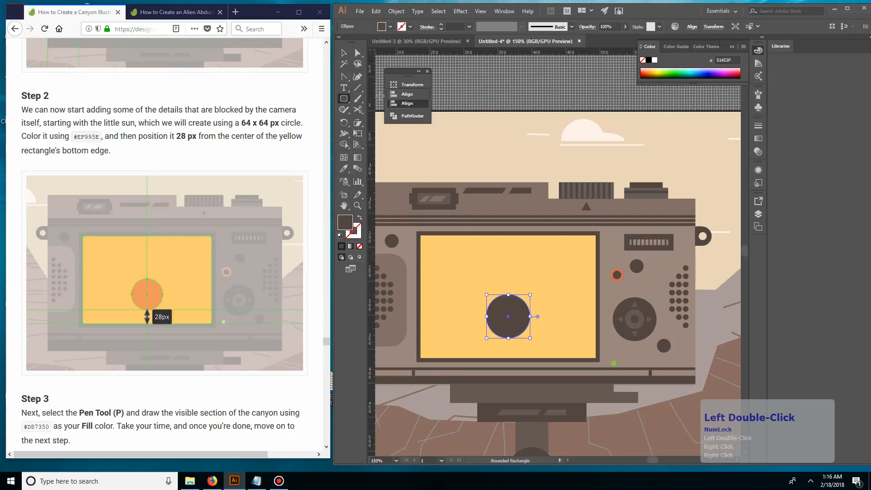
left_click_drag(394, 79, 400, 84)
right_click(347, 97)
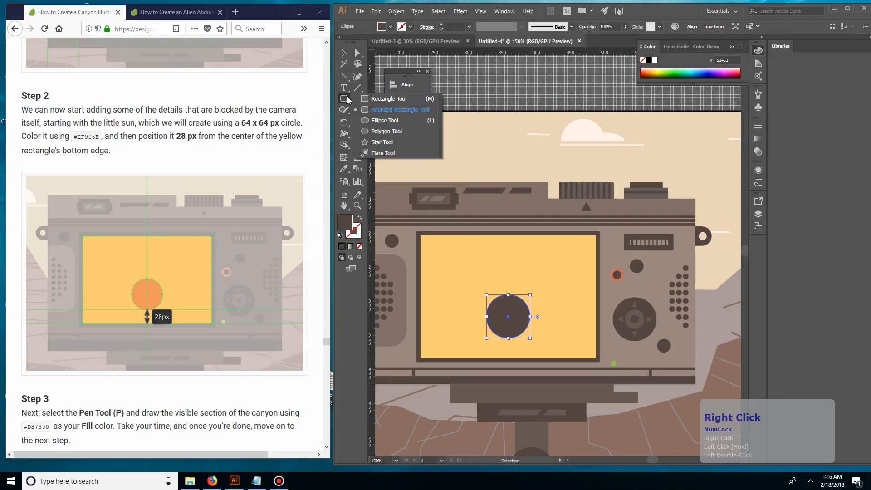
left_click(389, 100)
left_click(486, 312)
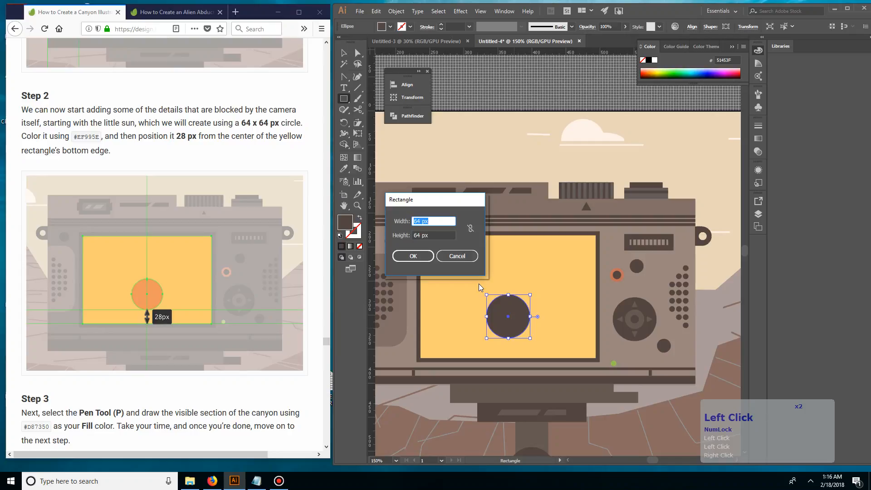
type("28")
key("Tab")
type("28")
key("Return")
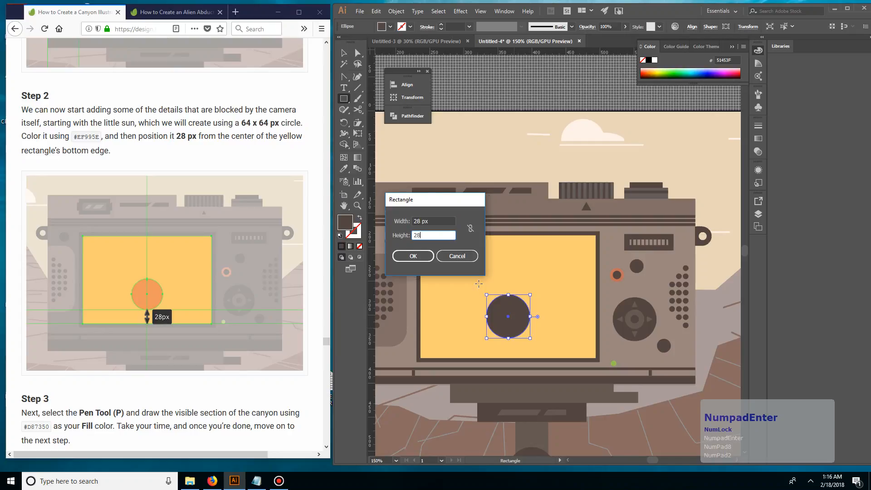
key("v")
left_click(482, 143)
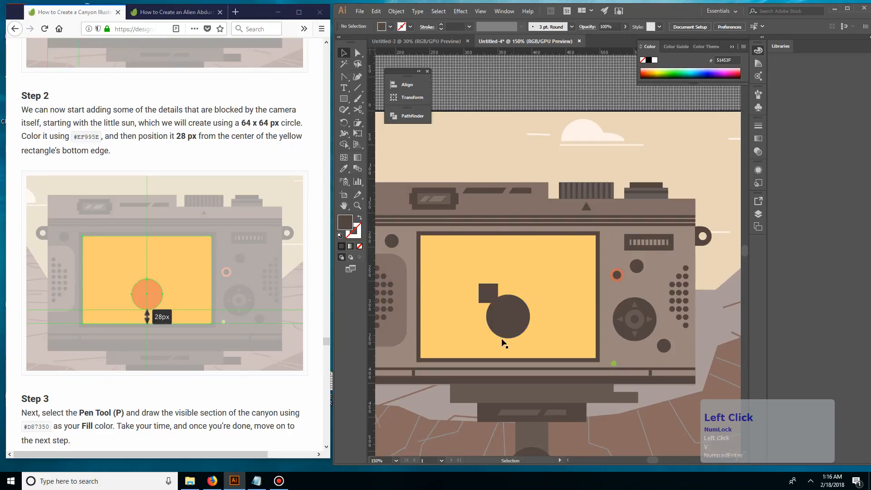
Step: Place the spacer square centred on the yellow rectangle's bottom edge below the circle and nudge the circle down against it
left_click_drag(489, 299, 506, 356)
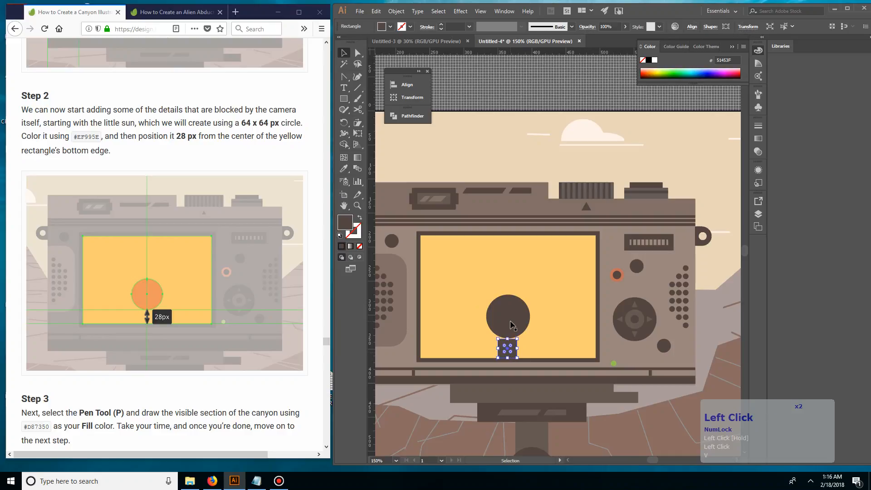
left_click(520, 318)
key("Down")
key("Down")
key("Down")
key("Down")
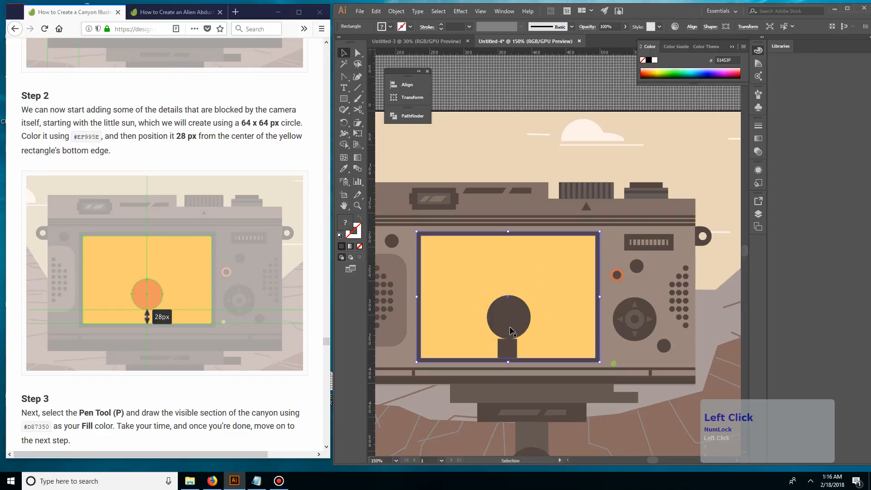
Step: Delete the 28 px spacer square beneath the circle
left_click(509, 352)
key("End")
key("Delete")
Step: Fill the sun circle with #EF995E copied from the tutorial
left_click(515, 325)
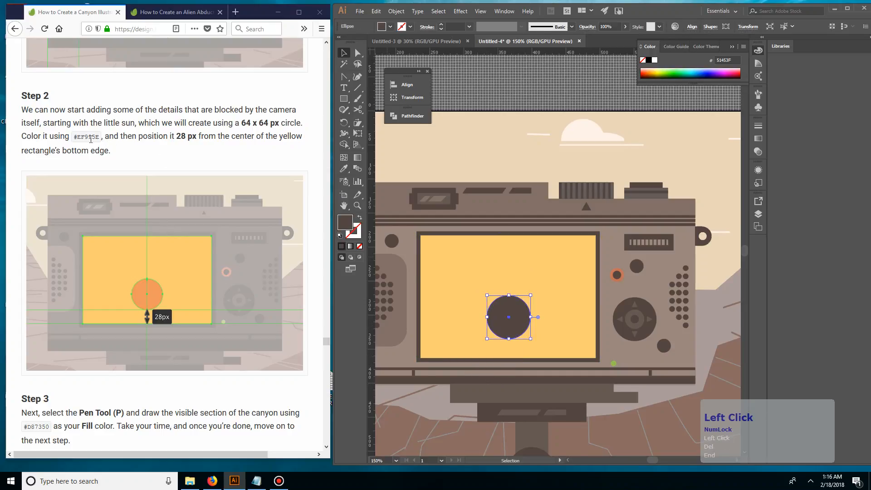
double_click(87, 137)
key("ctrl+c")
double_click(345, 223)
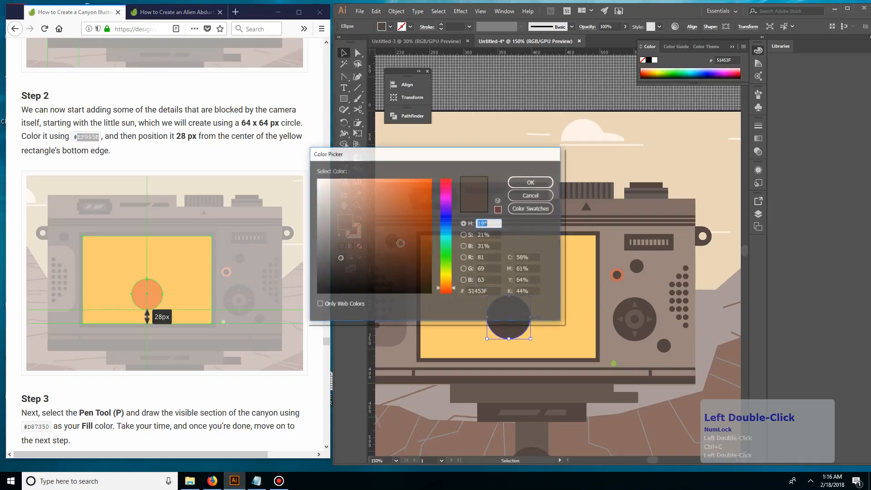
left_click(481, 291)
key("ctrl+v")
left_click(530, 182)
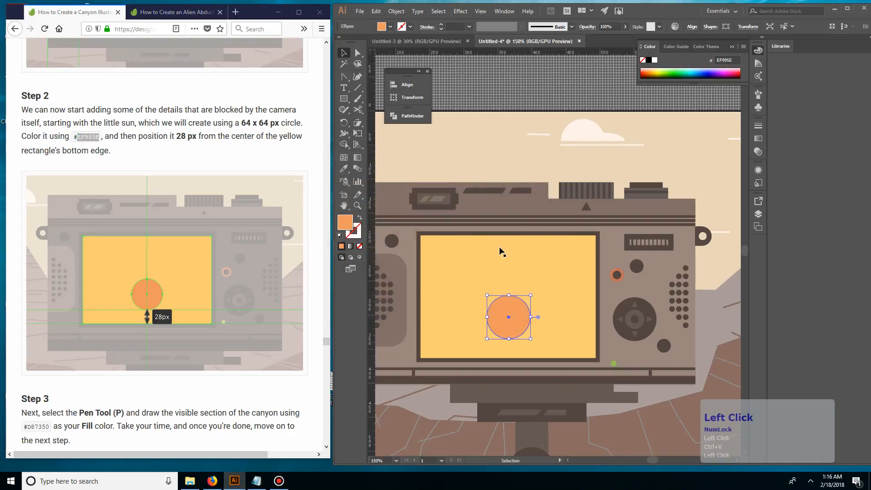
left_click(514, 159)
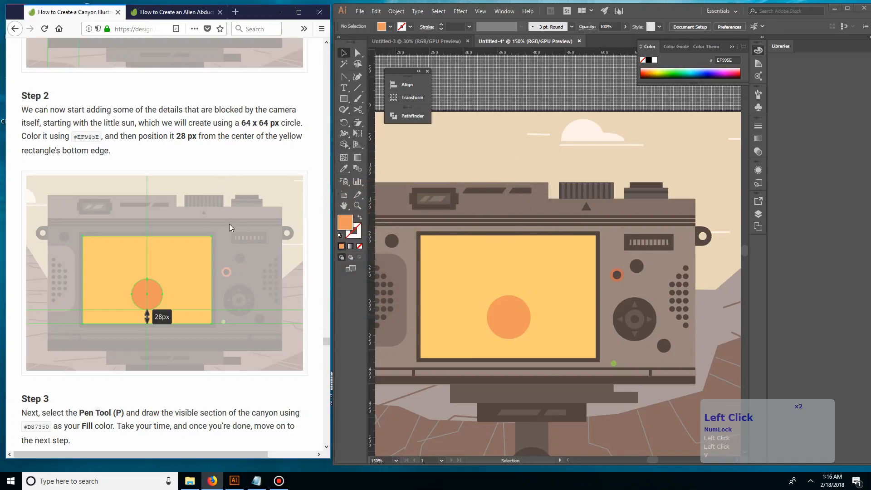
Step: Draw the canyon's ridge line with the Pen tool from the yellow rectangle's left edge, dipping across the sun, to its right edge
scroll(231, 220, "down", 3)
scroll(231, 220, "down", 2)
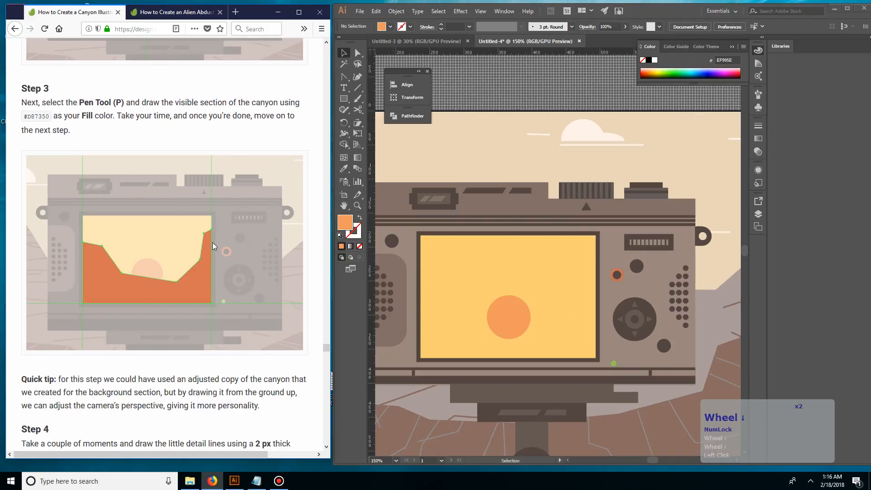
key("p")
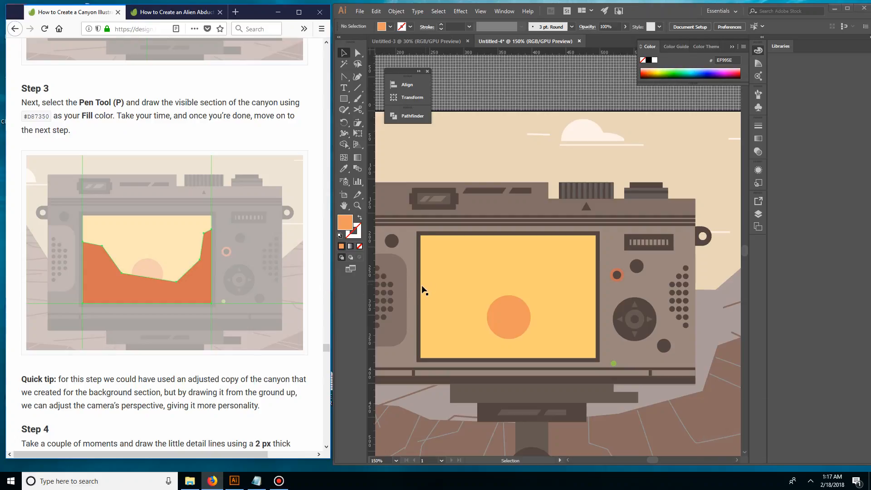
left_click(430, 299)
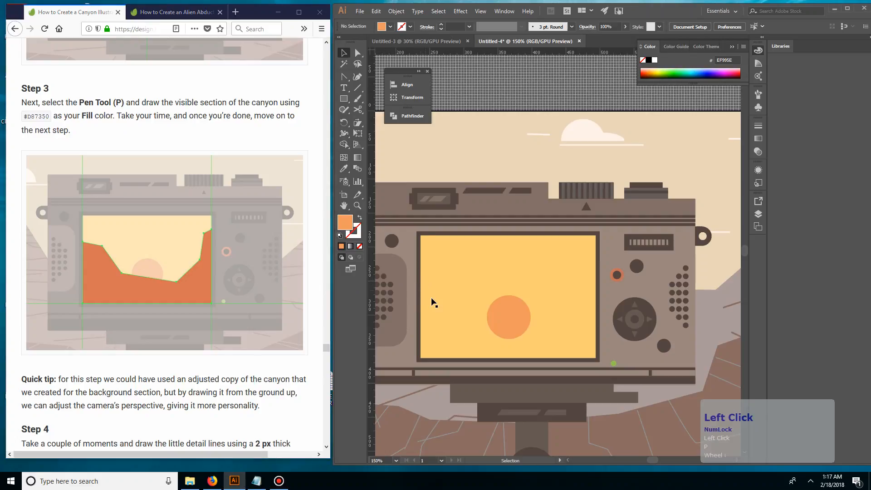
left_click(429, 295)
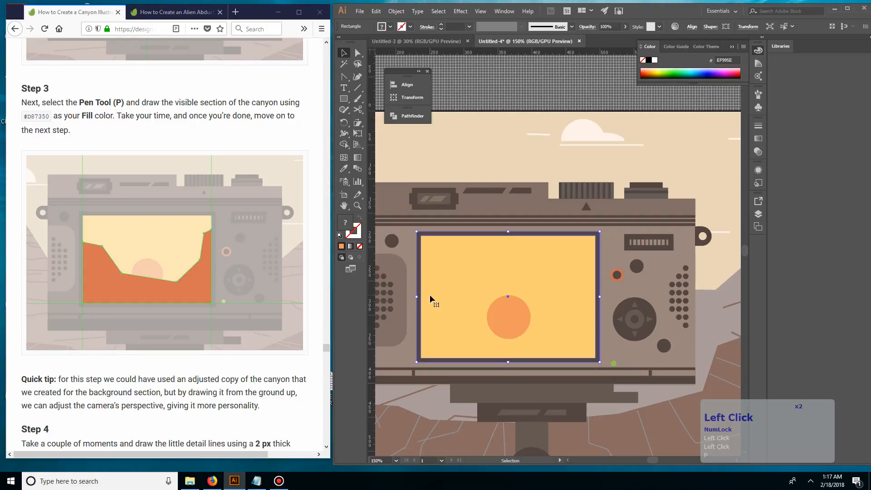
left_click(445, 161)
key("p")
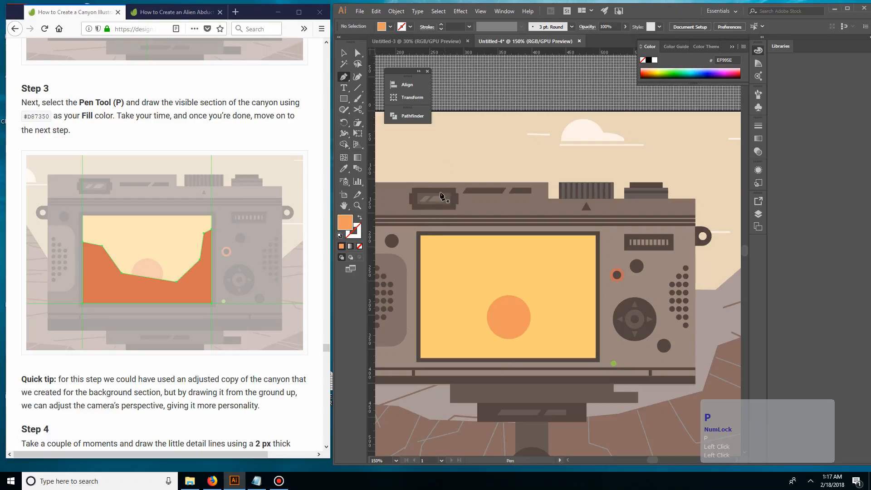
left_click(420, 278)
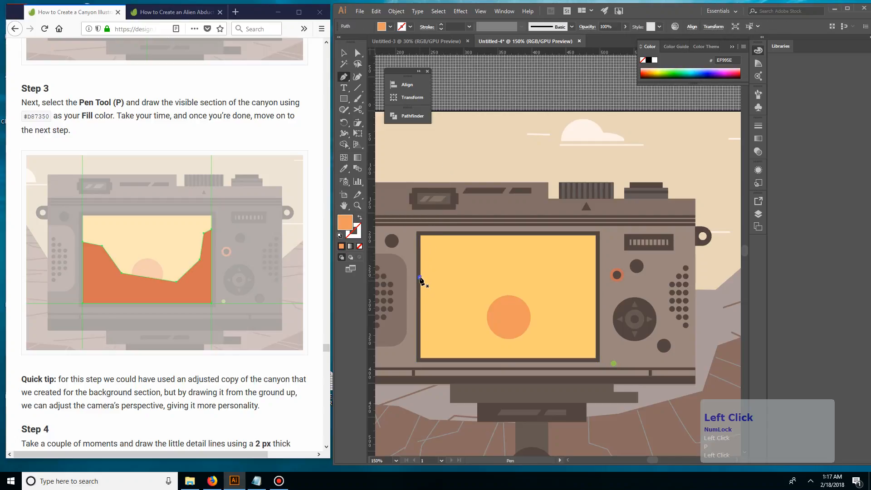
left_click(440, 286)
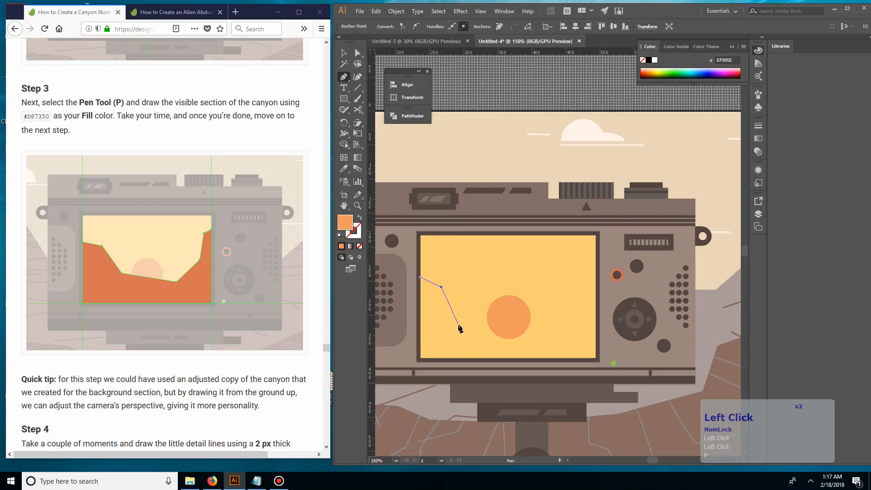
left_click(461, 318)
left_click(536, 334)
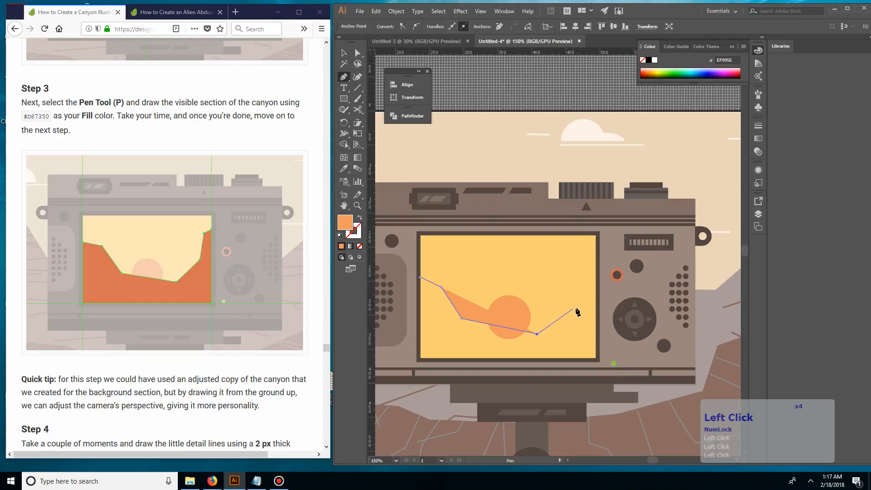
left_click(575, 306)
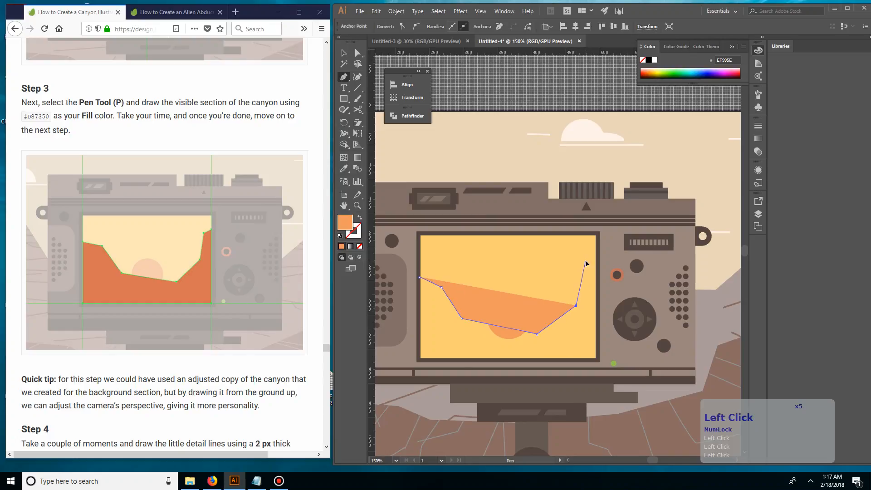
left_click(585, 260)
left_click(596, 256)
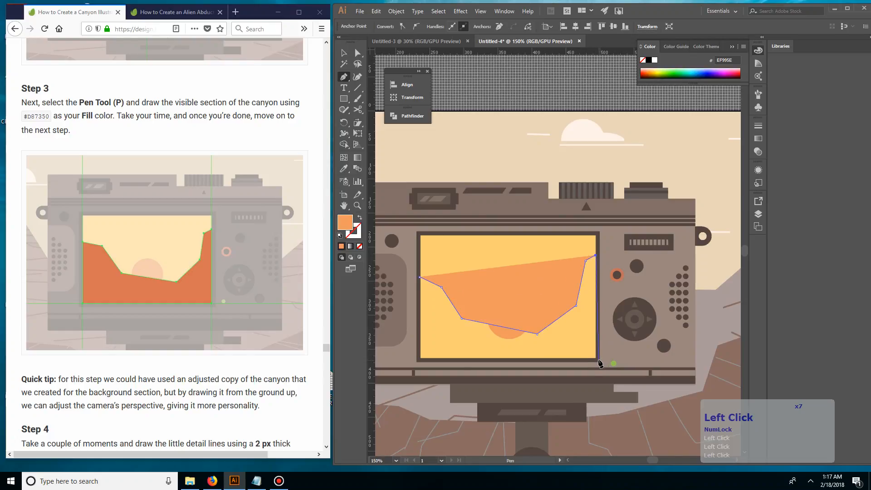
Step: Complete the canyon shape through the yellow rectangle's two bottom corners and deselect it
left_click(596, 358)
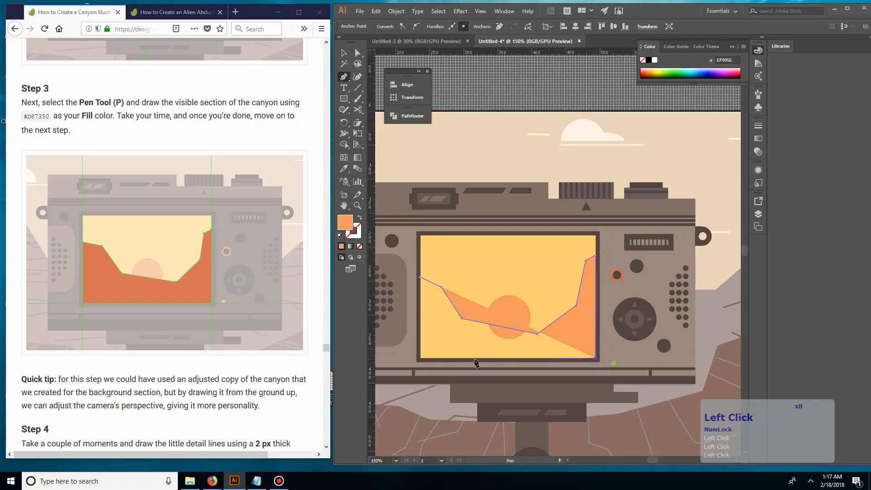
left_click(420, 358)
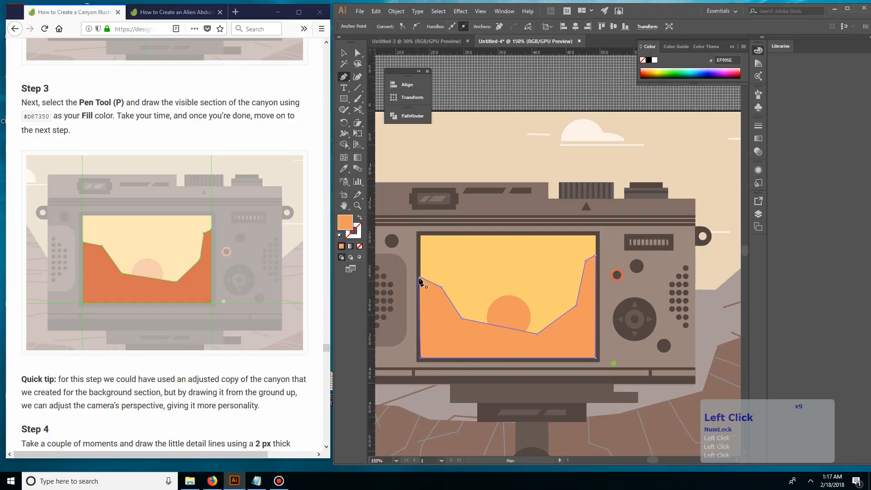
key("v")
left_click(510, 156)
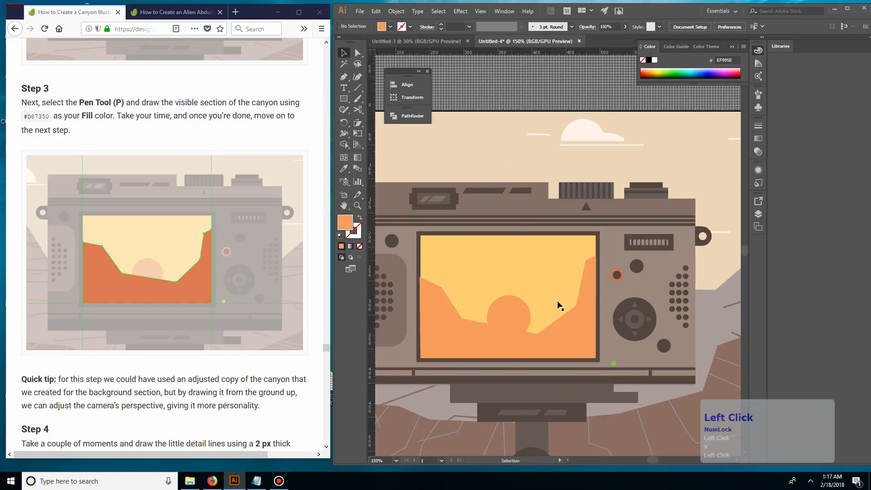
Step: Try sending the canyon shape backward in the stacking order and bring it forward again
left_click(424, 310)
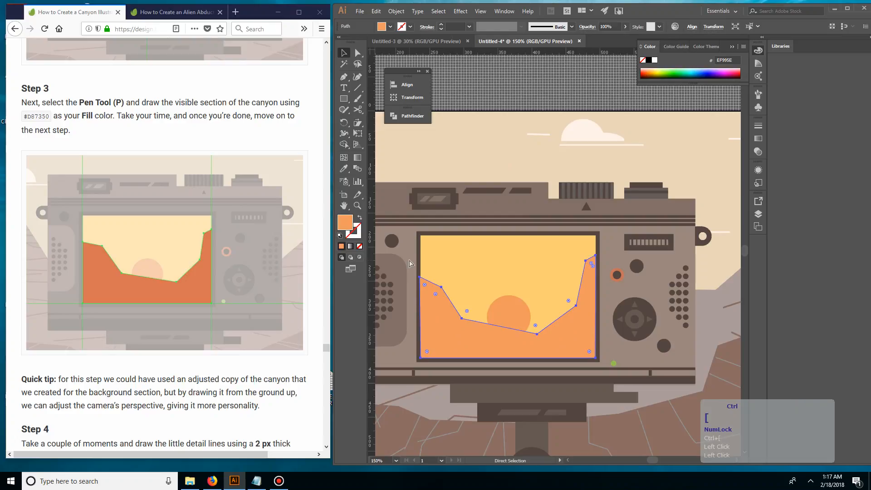
key("ctrl+bracketleft")
key("ctrl+bracketleft")
key("ctrl+bracketright")
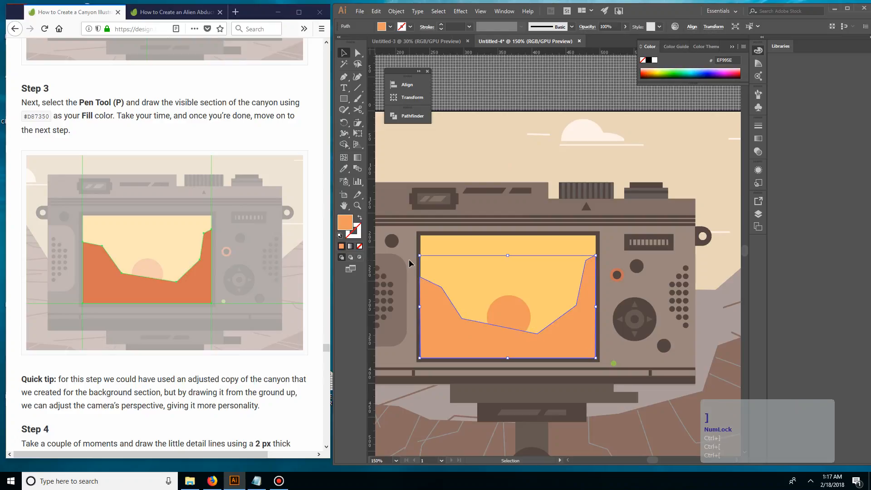
left_click(429, 171)
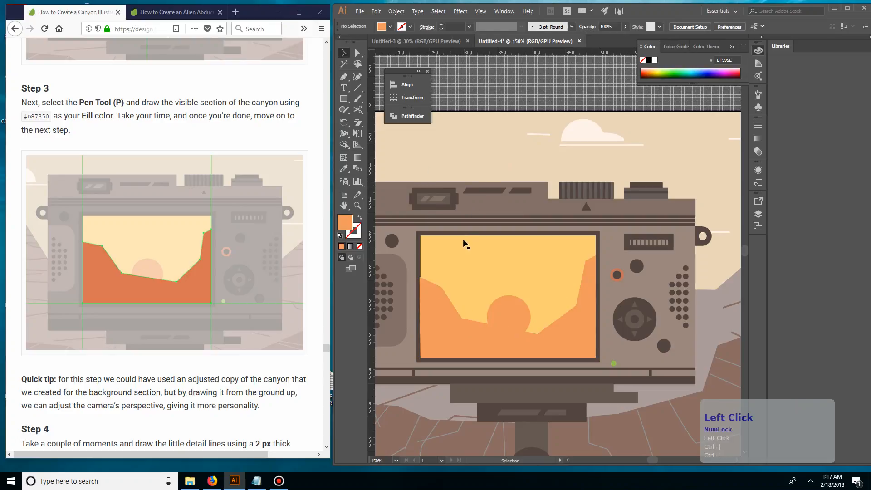
left_click(417, 256)
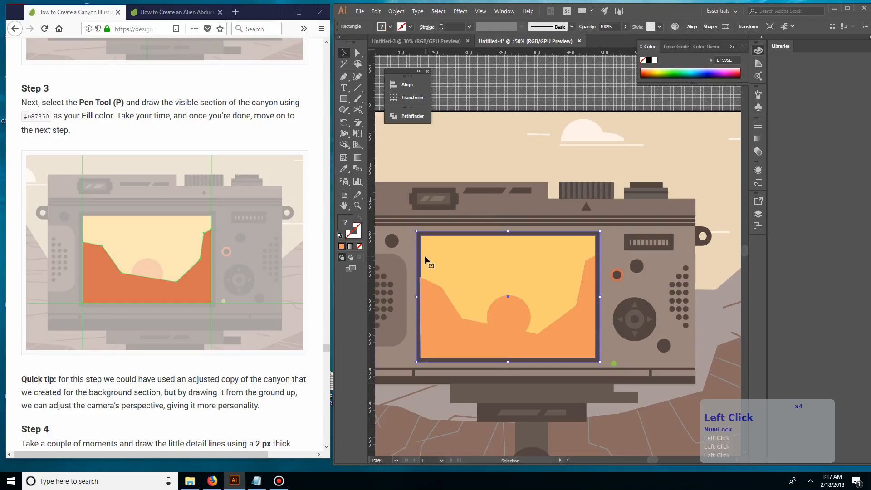
left_click_drag(436, 257, 399, 246)
key("ctrl+z")
Step: Try nudging the canyon shape's two left anchor points to the right and move them back
left_click(529, 354)
key("a")
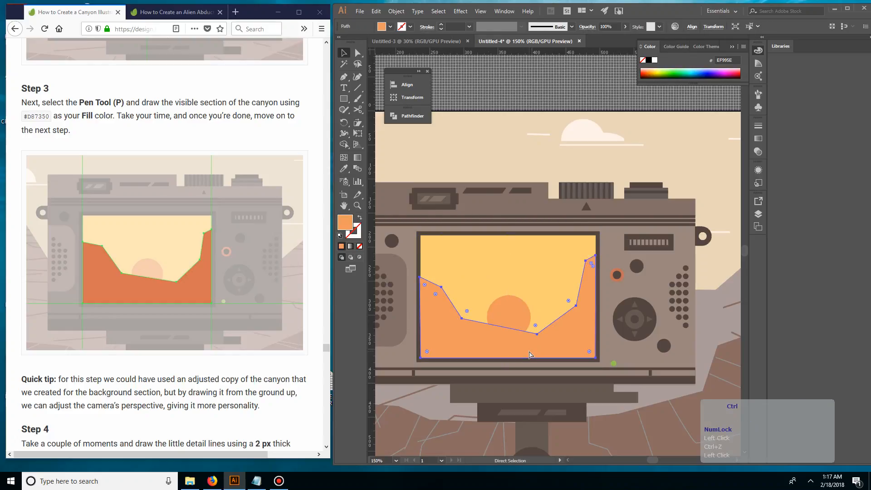
key("ctrl+equal")
key("ctrl+equal")
key("ctrl+equal")
key("ctrl+equal")
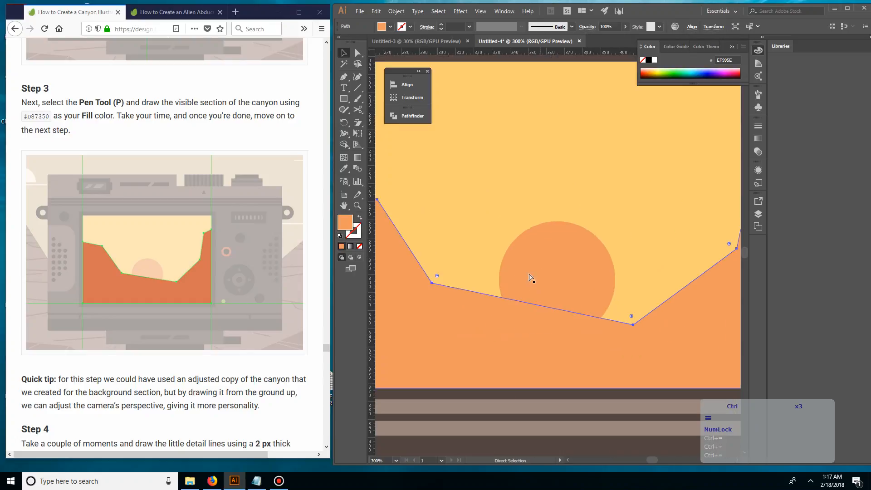
left_click_drag(458, 247, 631, 247)
left_click_drag(394, 157, 571, 160)
key("a")
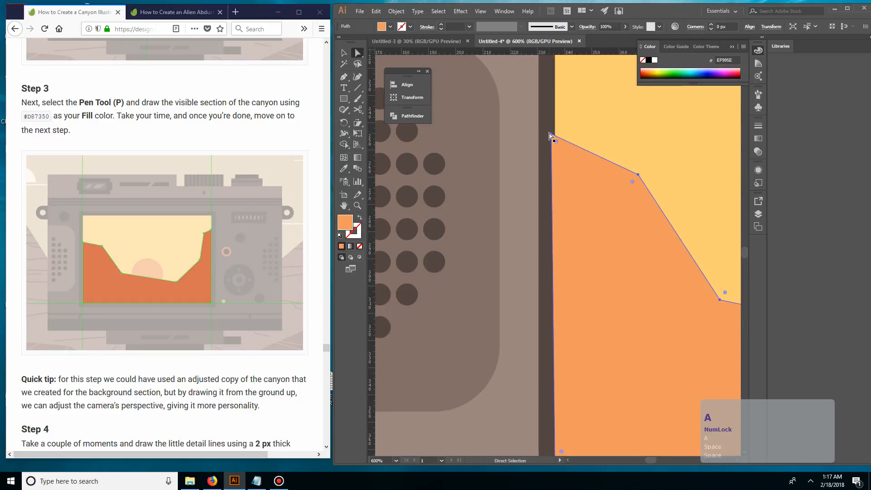
left_click(551, 135)
scroll(595, 281, "down", 2)
left_click(556, 403, "shift")
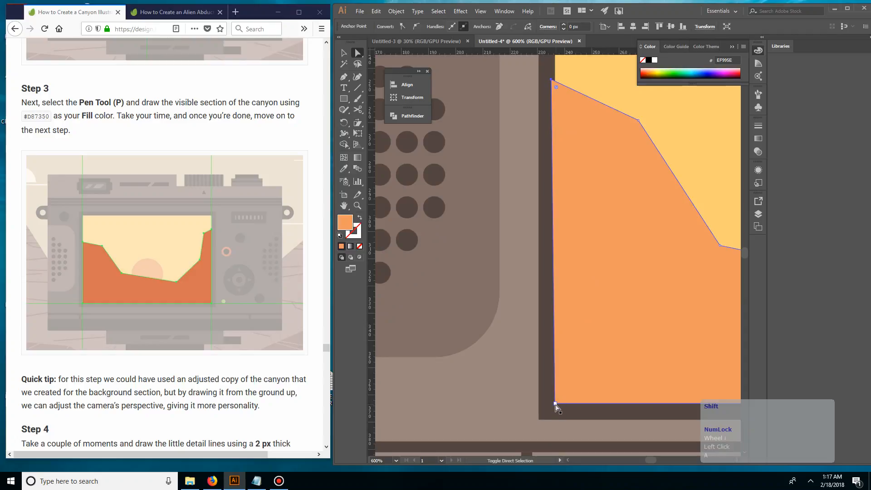
left_click(555, 404, "shift")
key("Right")
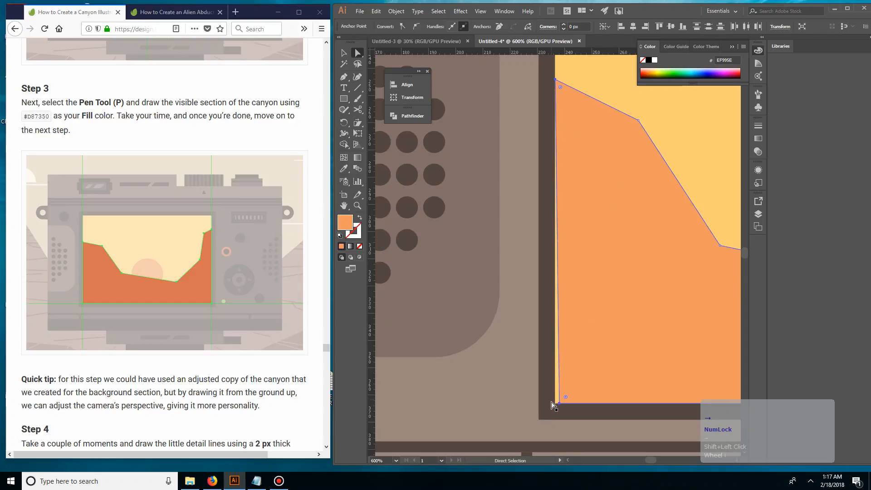
key("Left")
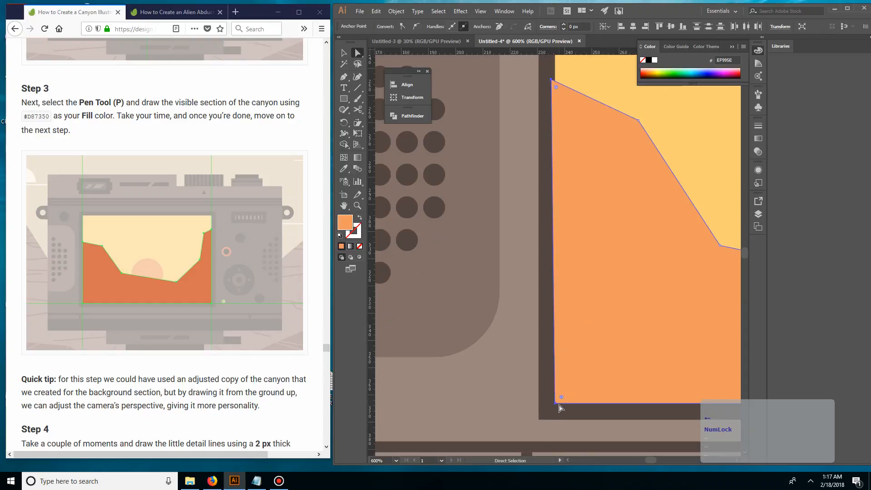
Step: Move the canyon's upper-left anchor point onto the yellow rectangle's left edge with Direct Selection
left_click(551, 78)
left_click(558, 79)
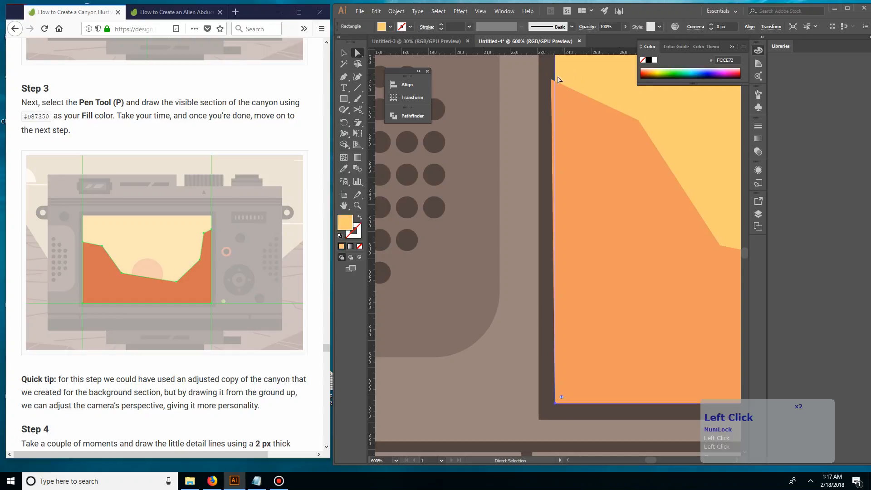
left_click(553, 81)
key("Left")
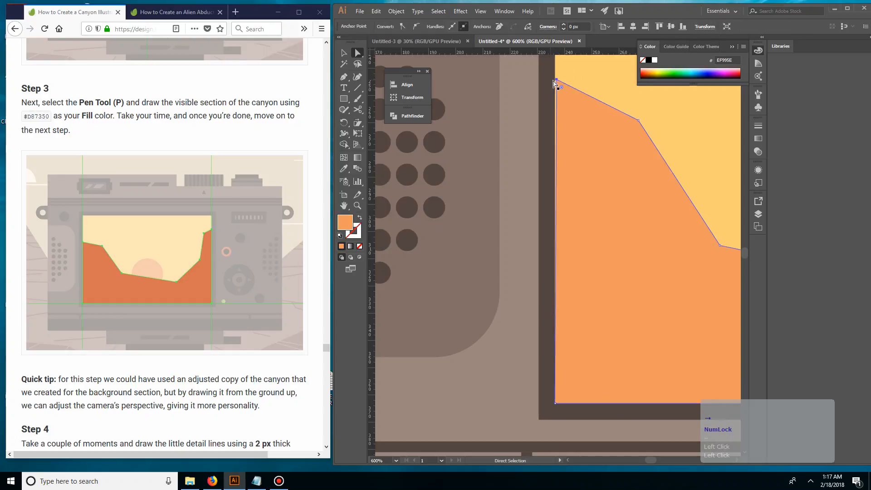
left_click_drag(551, 81, 557, 82)
left_click(581, 84)
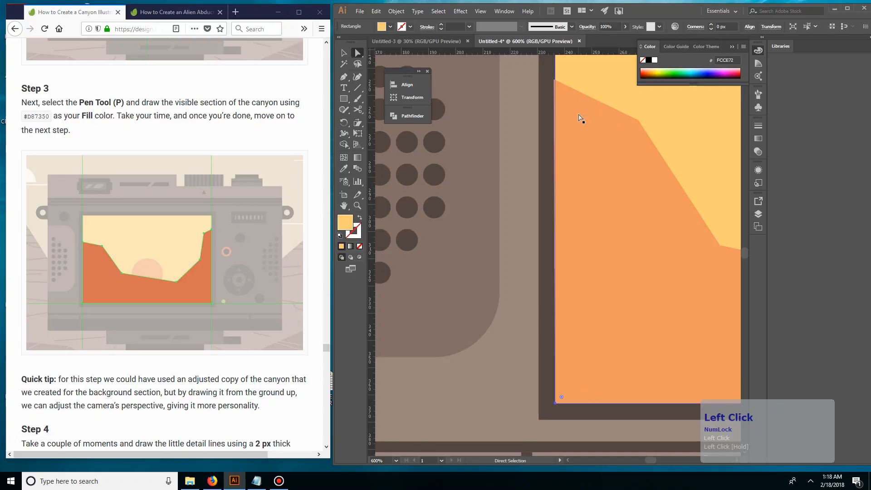
left_click(579, 118)
left_click(608, 85)
Step: Examine how the canyon shape's left and right edges meet the camera screen's dark frame
key("space")
left_click_drag(606, 85, 535, 150)
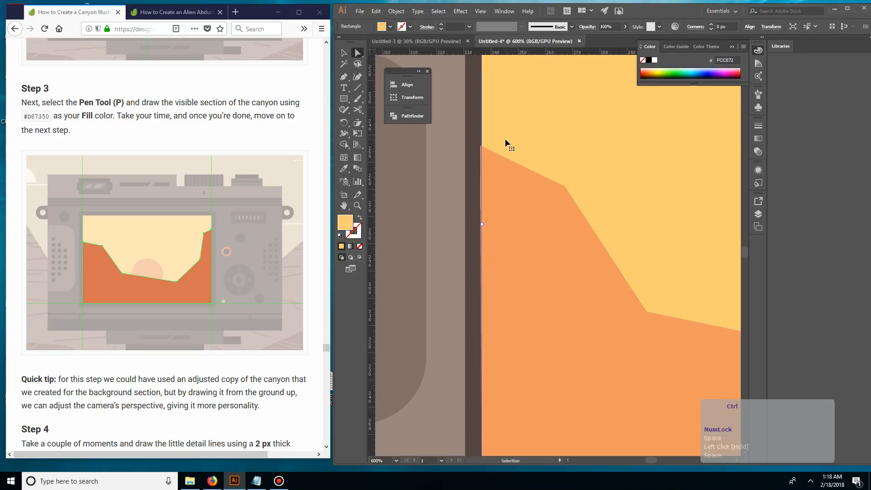
key("ctrl+plus")
key("ctrl+plus")
key("space")
left_click_drag(420, 207, 717, 168)
left_click_drag(390, 268, 711, 415)
left_click_drag(603, 372, 548, 219)
key("ctrl+minus")
key("ctrl+minus")
key("space")
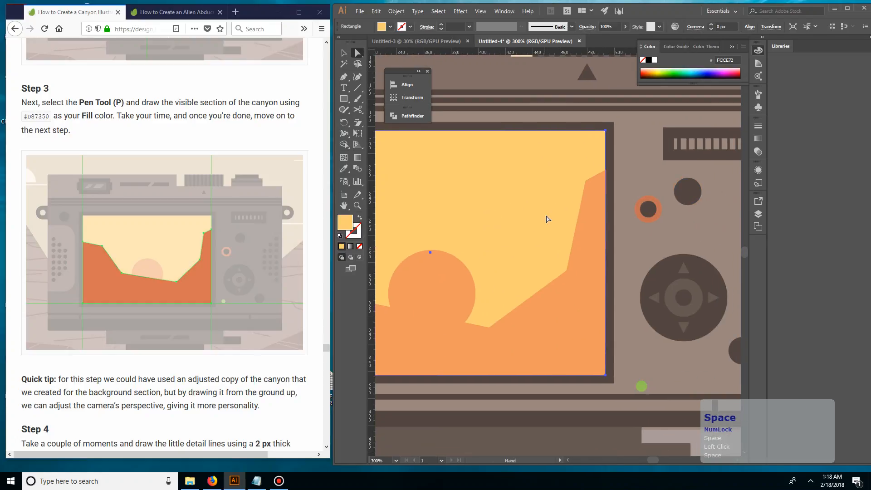
left_click_drag(628, 180, 565, 180)
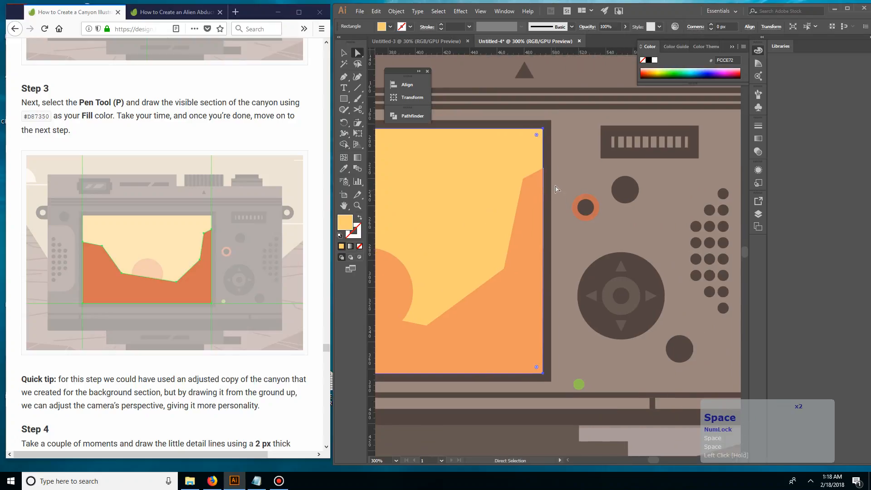
key("ctrl+equal")
key("ctrl+minus")
key("ctrl+minus")
key("ctrl+minus")
key("ctrl+minus")
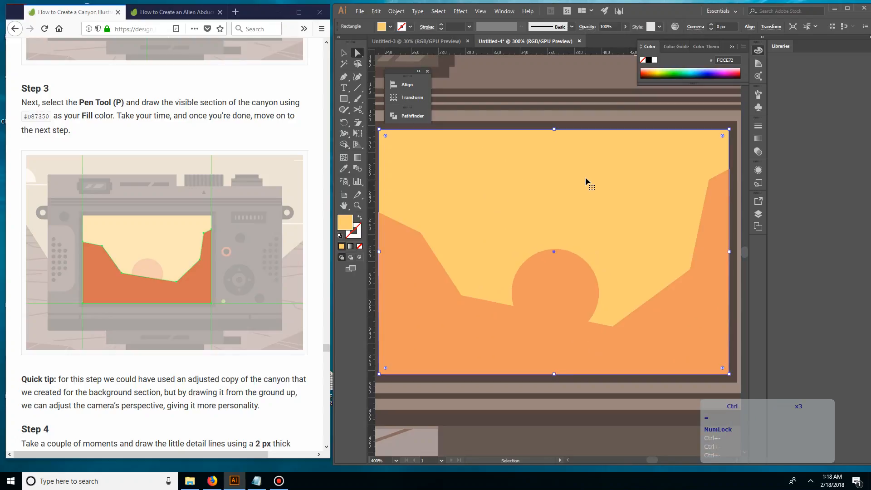
key("ctrl+equal")
key("space")
left_click_drag(613, 182, 394, 200)
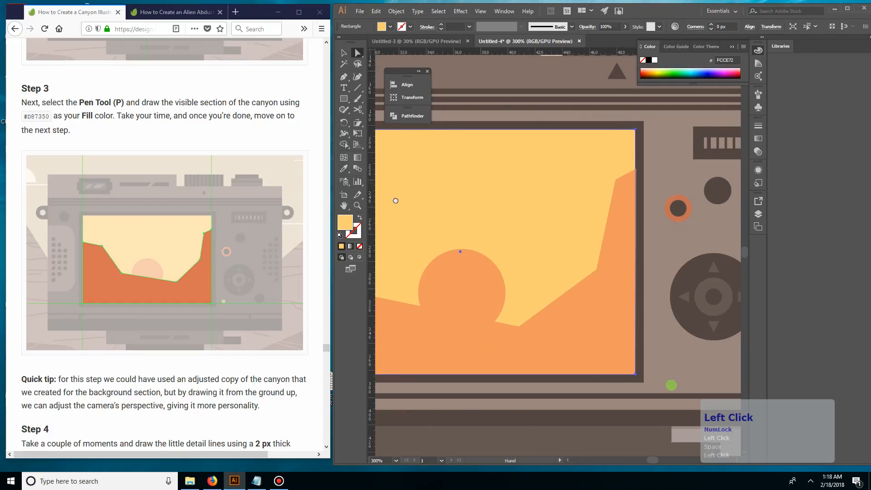
Step: Try filling the yellow rectangle with the frame's dark brown using the Eyedropper and undo it
left_click(343, 100)
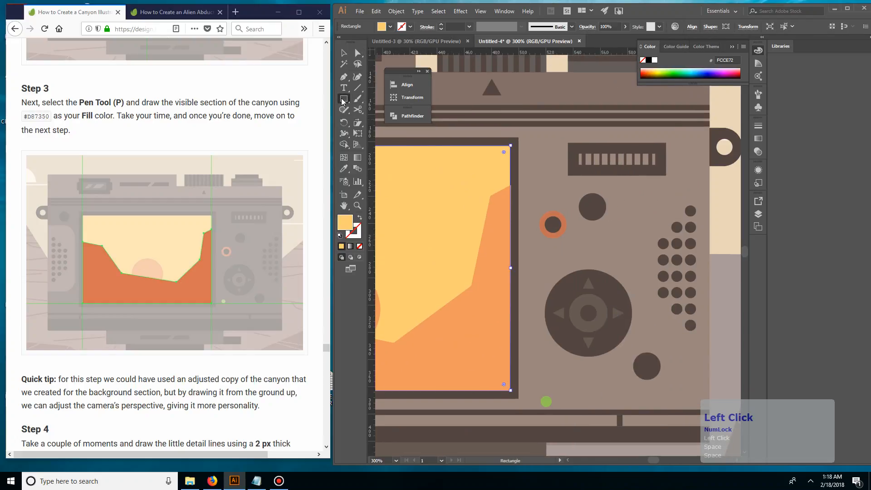
key("i")
left_click(515, 199)
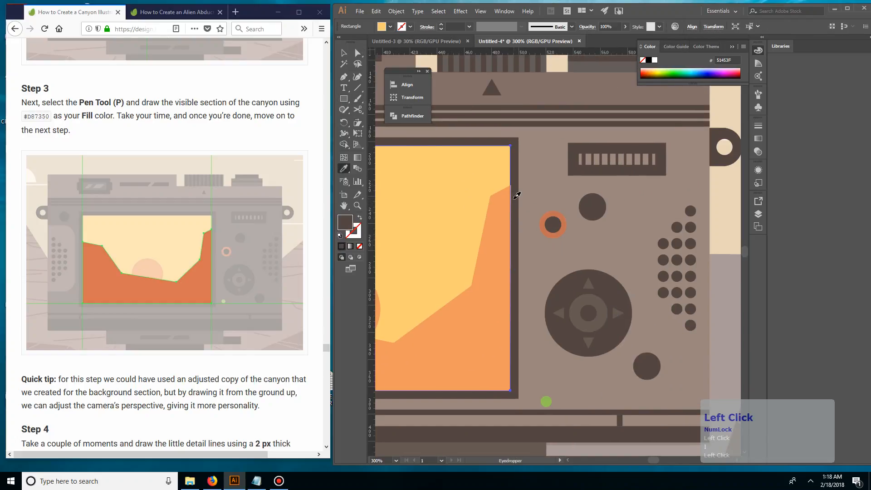
key("m")
key("ctrl+z")
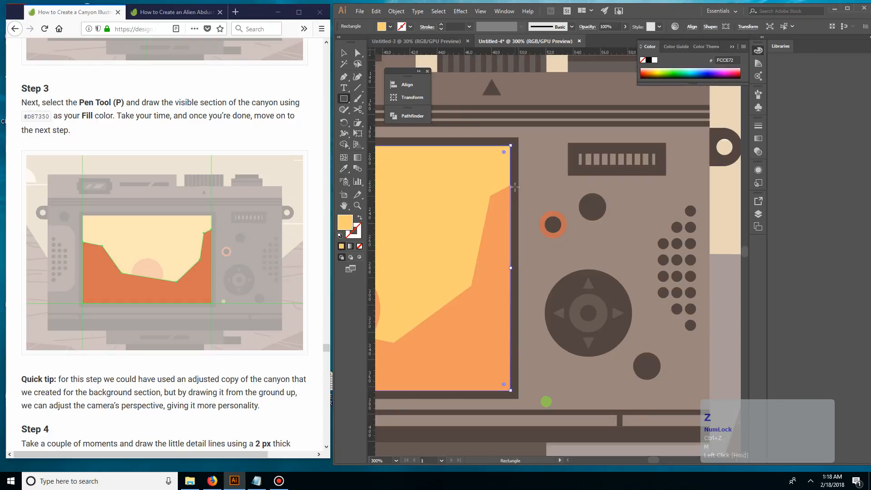
Step: Try covering the canyon's overhanging right edge with a narrow vertical rectangle drawn over the screen frame's inner right side
key("v")
left_click(530, 178)
key("ctrl+equal")
key("ctrl+equal")
key("ctrl+equal")
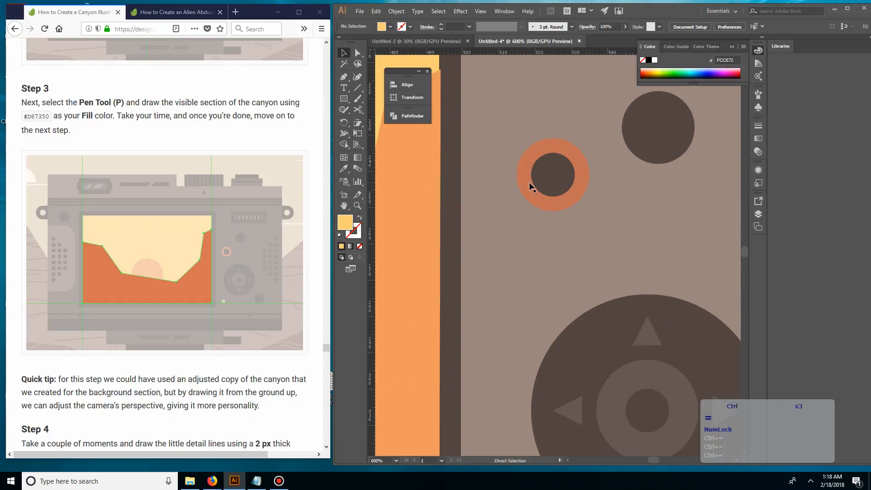
scroll(489, 200, "down", 1)
left_click_drag(487, 233, 502, 183)
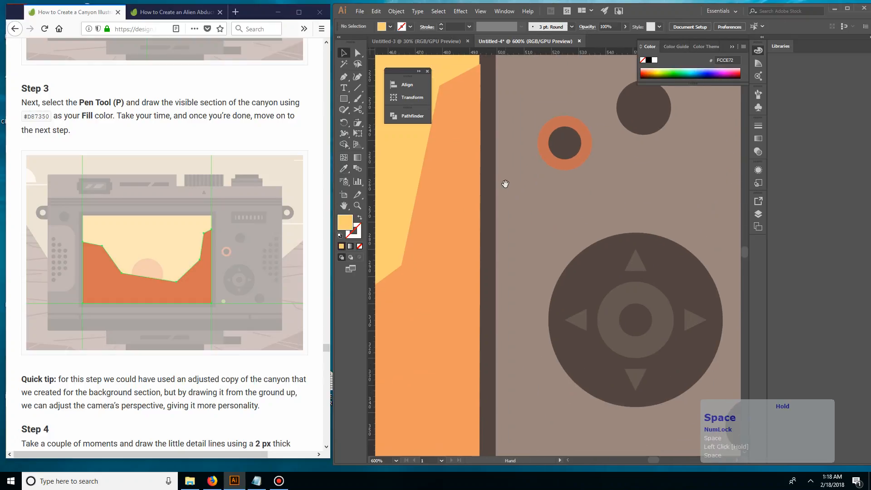
key("ctrl+minus")
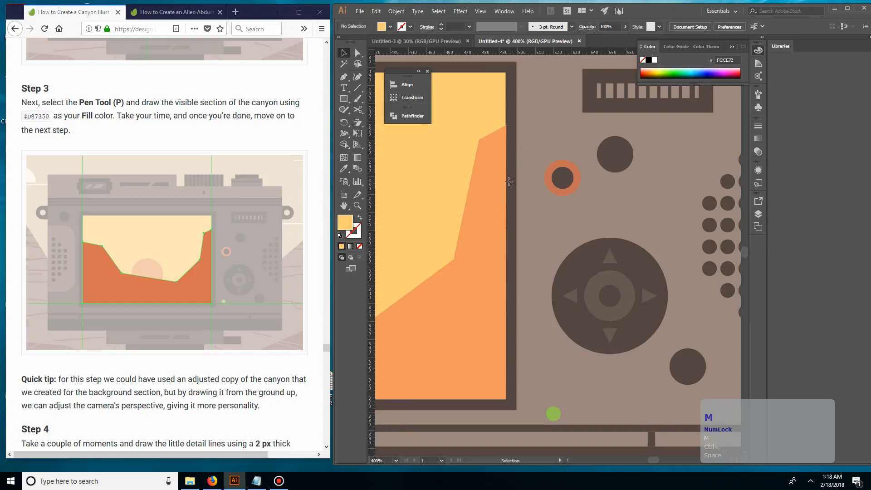
left_click_drag(505, 118, 512, 408)
key("v")
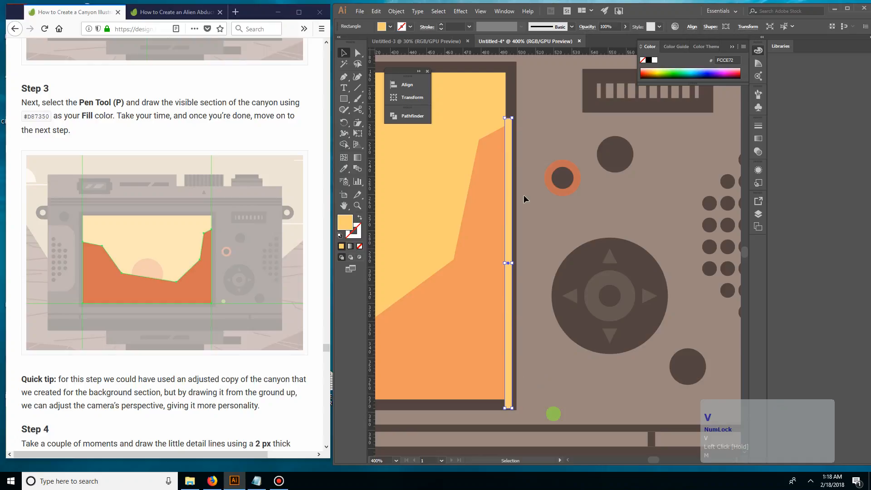
Step: Fill the narrow rectangle with the frame's dark brown using the Eyedropper, and deselect it
key("o")
key("i")
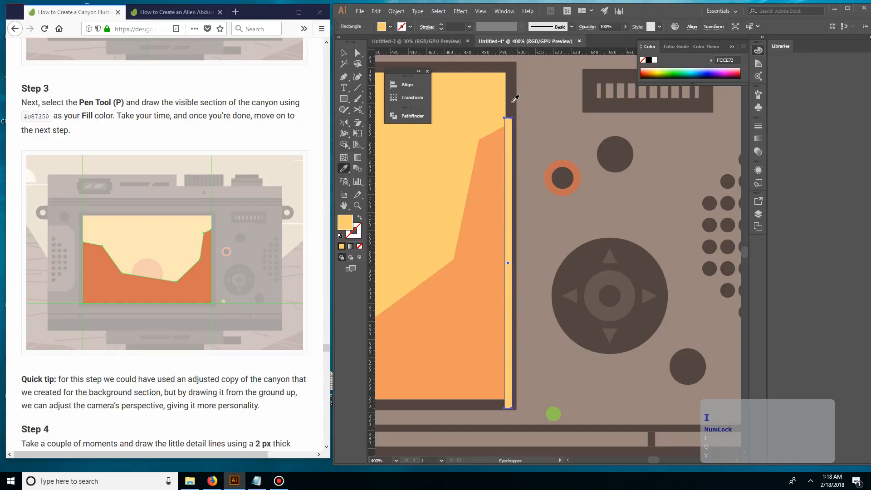
left_click(511, 102)
key("v")
key("ctrl+equal")
key("ctrl+equal")
left_click(582, 151)
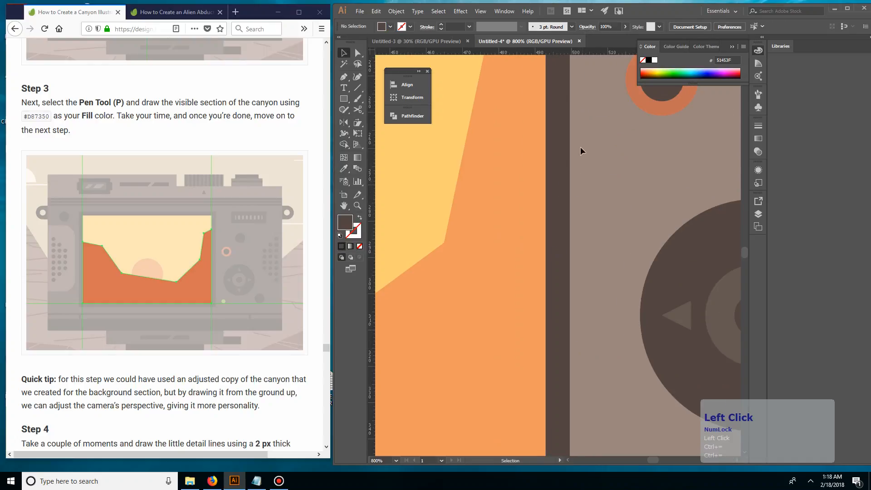
Step: Shift the brown cover strip slightly to the right, then delete it
key("space")
left_click_drag(592, 105, 542, 239)
left_click(529, 226)
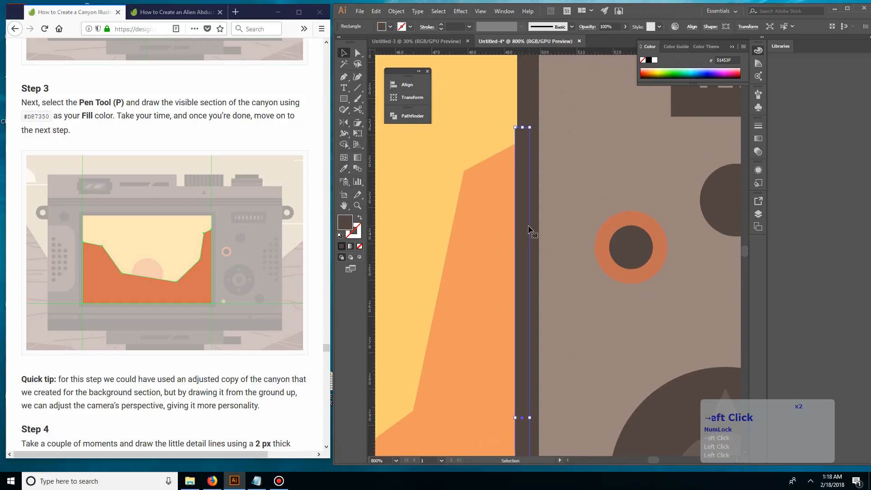
left_click_drag(528, 223, 531, 223)
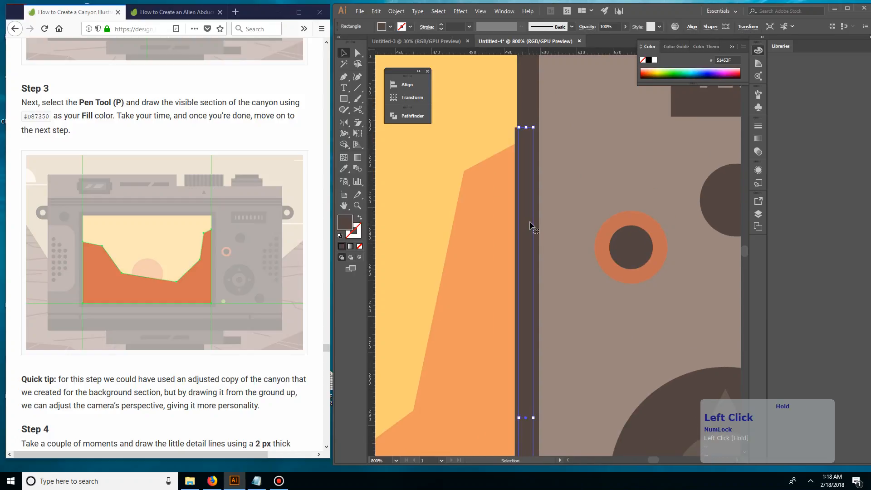
left_click(558, 224)
left_click(526, 235)
key("Delete")
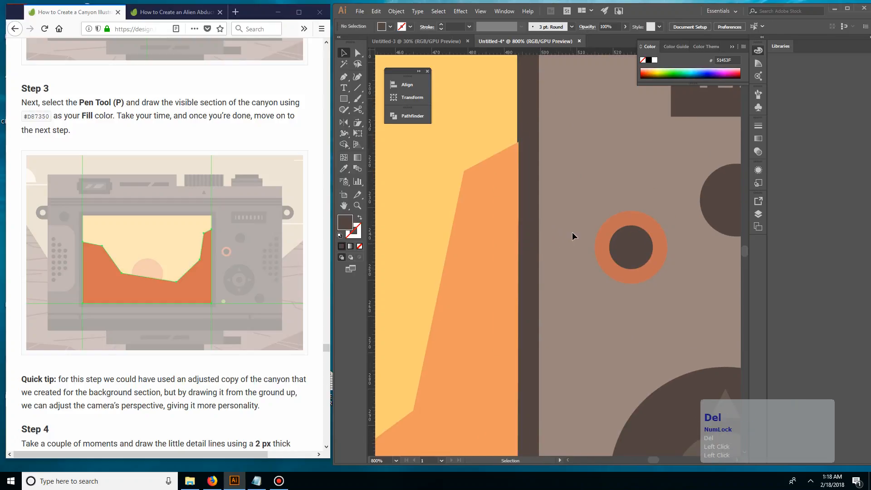
left_click(534, 210)
left_click(536, 211)
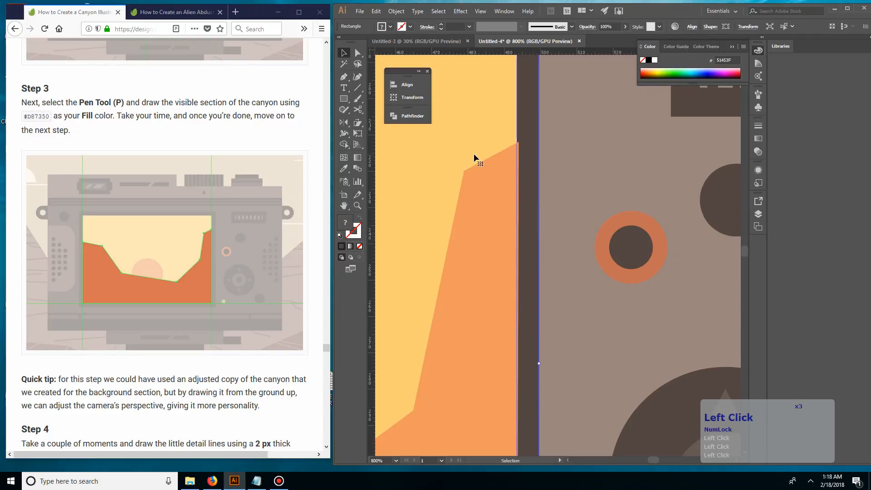
key("ctrl+minus")
key("ctrl+minus")
key("ctrl+minus")
key("ctrl+minus")
key("ctrl+minus")
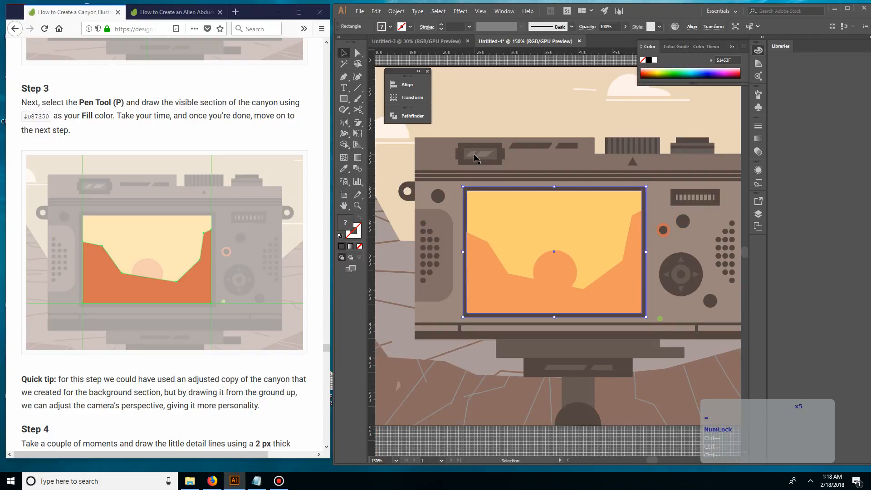
left_click(464, 79)
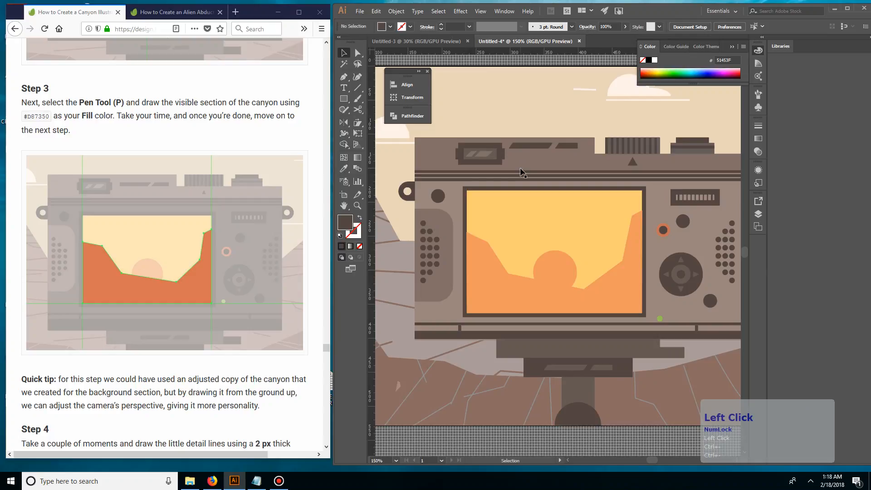
Step: Turn off Snap to Grid
left_click(499, 12)
mouse_move(481, 12)
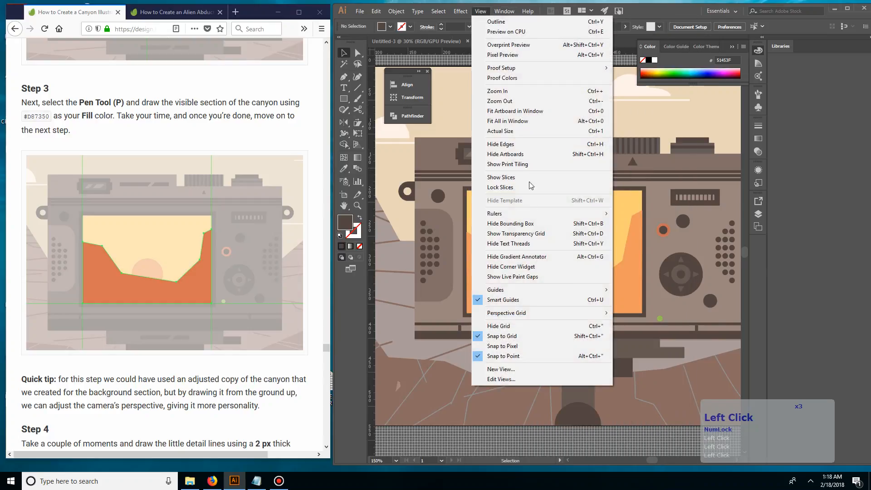
left_click(523, 338)
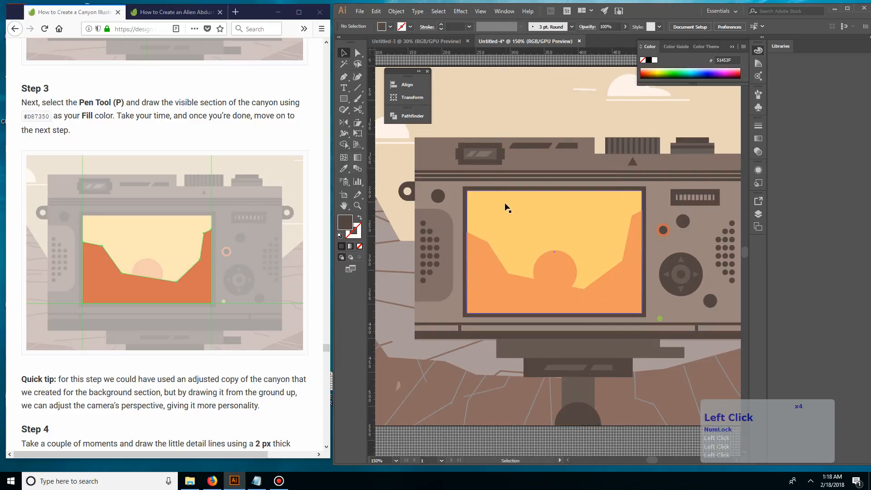
Step: Move the canyon's upper-left anchor point exactly onto the yellow rectangle's left edge with Direct Selection
key("ctrl+equal")
key("ctrl+equal")
key("ctrl+equal")
key("ctrl+equal")
key("ctrl+equal")
key("space")
left_click_drag(395, 157, 608, 271)
key("a")
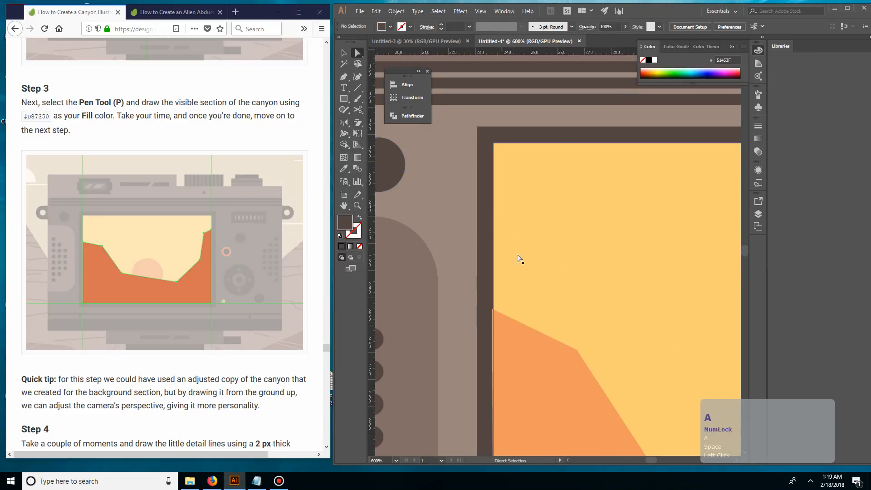
left_click(510, 339)
key("ctrl+equal")
key("ctrl+equal")
key("space")
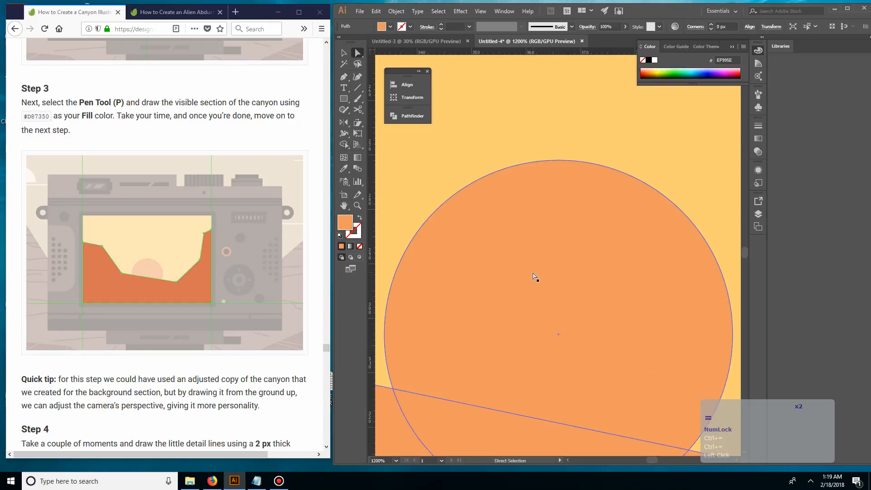
left_click_drag(414, 303, 598, 269)
left_click_drag(385, 287, 652, 265)
left_click_drag(436, 92, 560, 203)
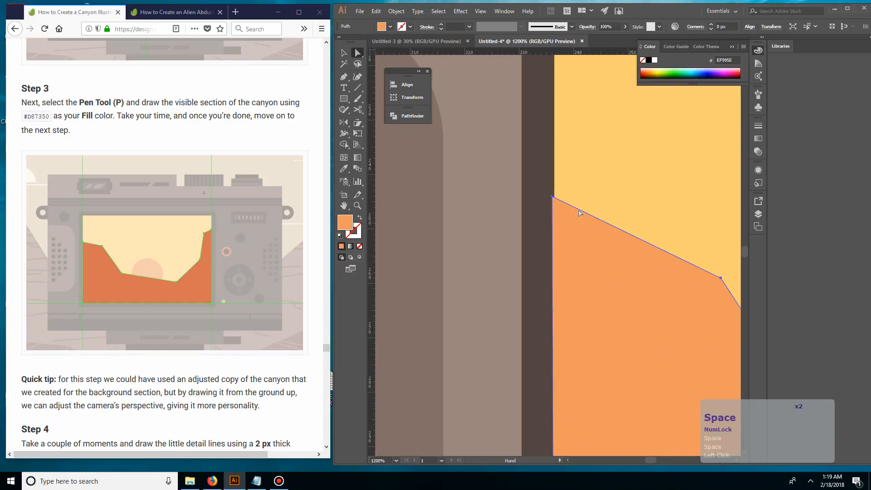
left_click(553, 197)
key("Right")
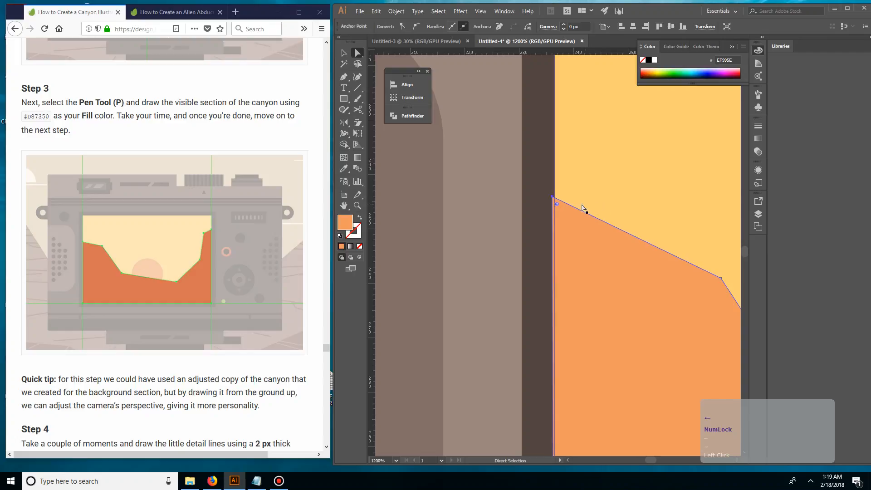
left_click_drag(553, 198, 555, 198)
left_click(598, 187)
Step: Move the canyon's upper-right anchor point onto the yellow rectangle's right edge and deselect the shape
key("space")
left_click_drag(640, 344, 581, 172)
left_click_drag(622, 345, 597, 172)
left_click_drag(607, 325, 596, 132)
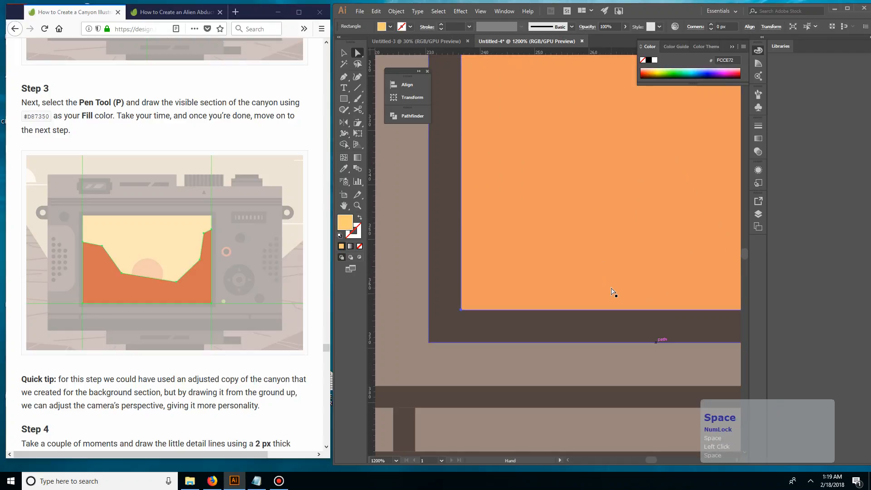
left_click_drag(708, 227, 347, 241)
key("space")
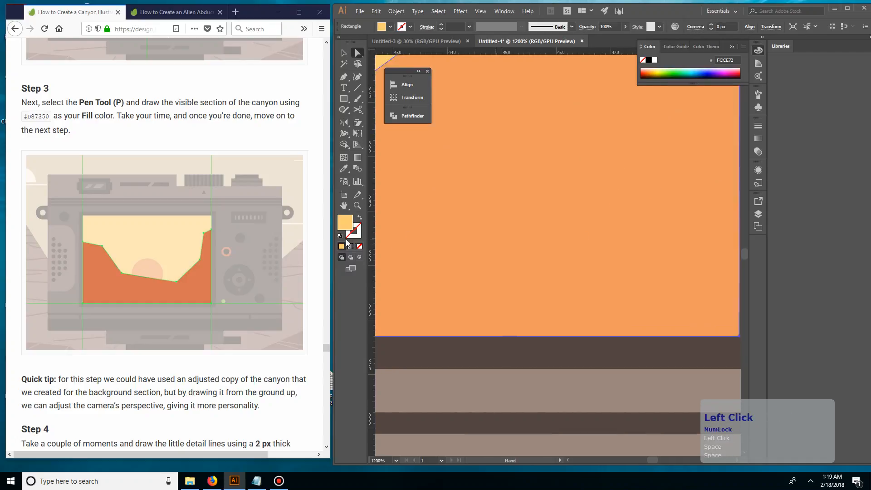
left_click_drag(661, 233, 494, 236)
left_click_drag(517, 201, 540, 397)
left_click_drag(632, 158, 546, 429)
left_click_drag(500, 84, 518, 297)
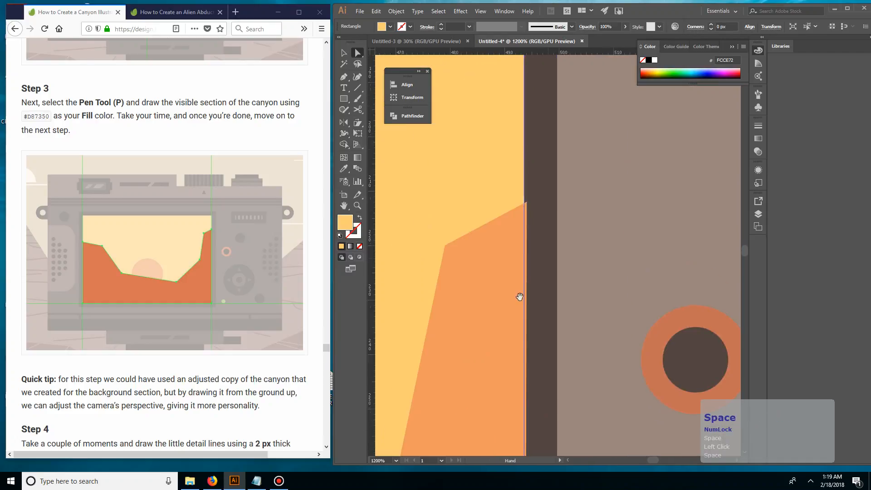
left_click(527, 204)
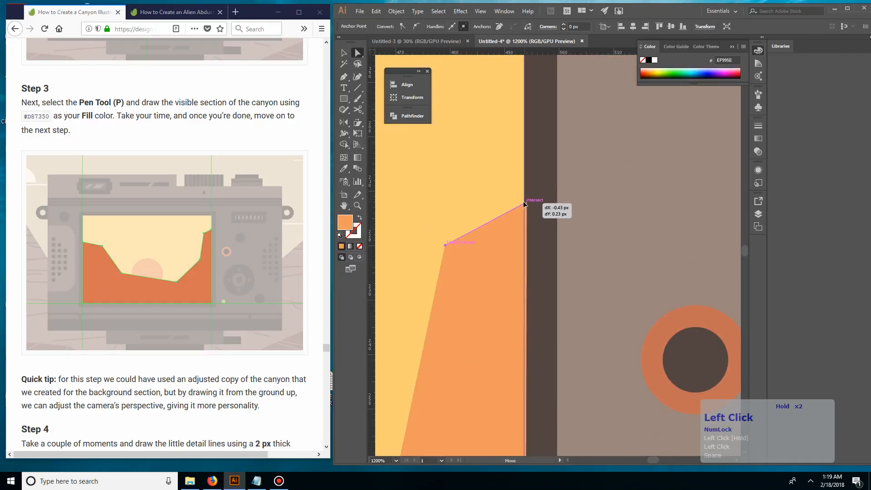
left_click(579, 240)
Step: Turn on Snap to Pixel, and switch back to the tutorial page in Firefox
key("ctrl+minus")
key("ctrl+minus")
key("ctrl+minus")
key("ctrl+minus")
key("ctrl+minus")
key("ctrl+minus")
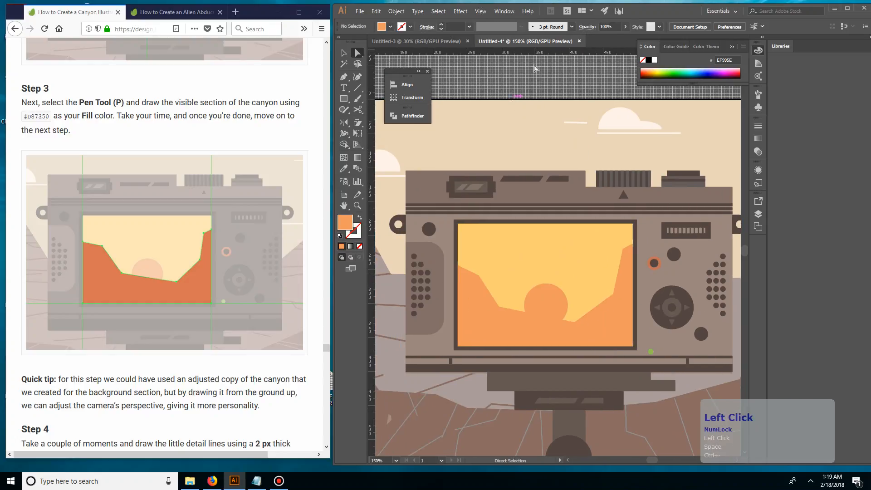
left_click(480, 12)
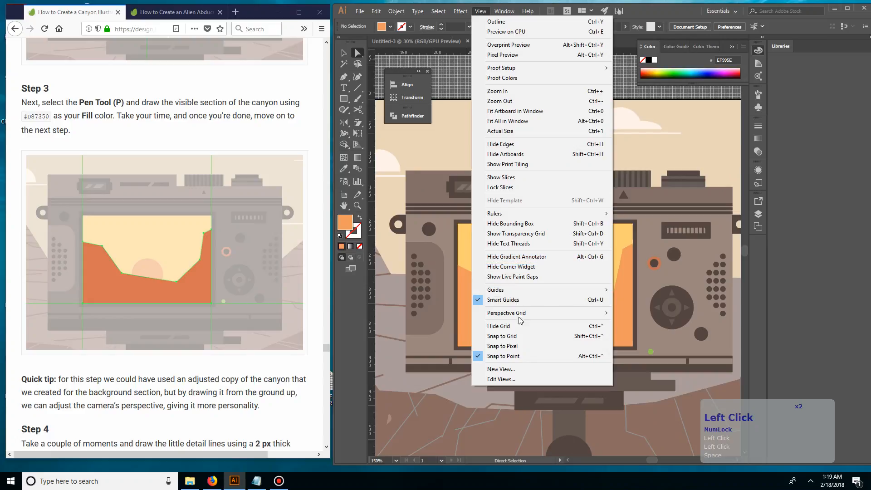
left_click(522, 345)
key("v")
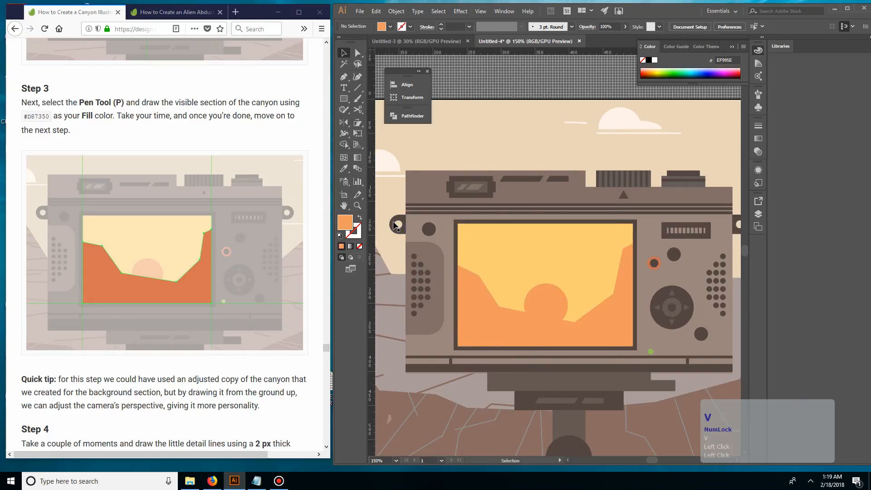
left_click(206, 183)
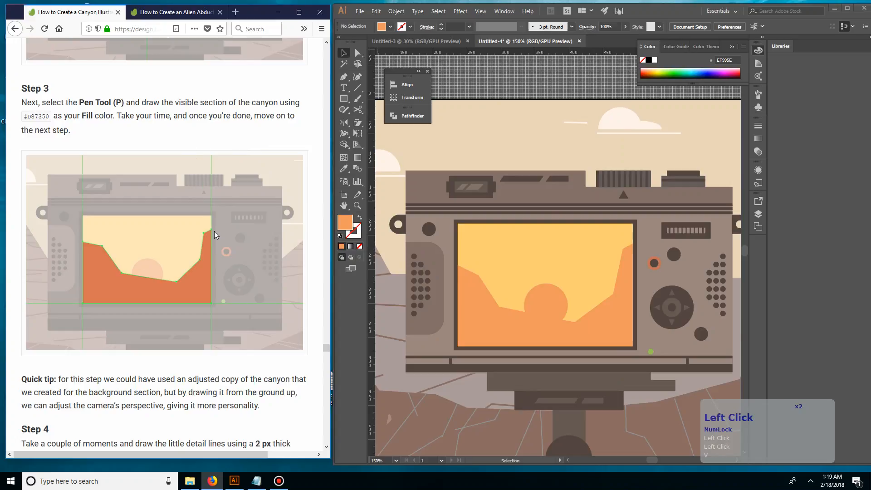